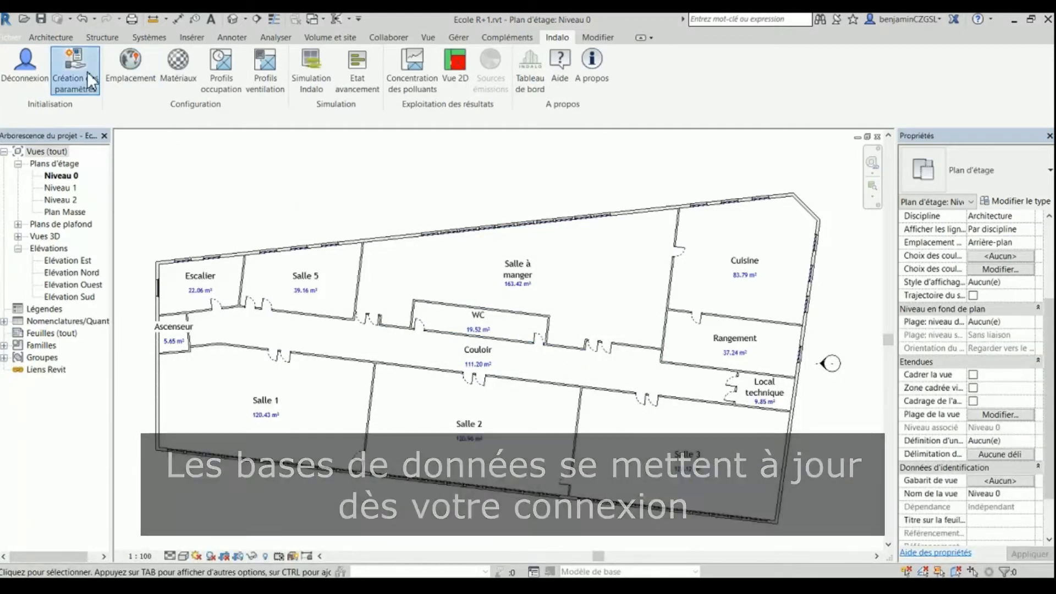
Create the Indalo parameters in the school project
click(87, 71)
click(608, 304)
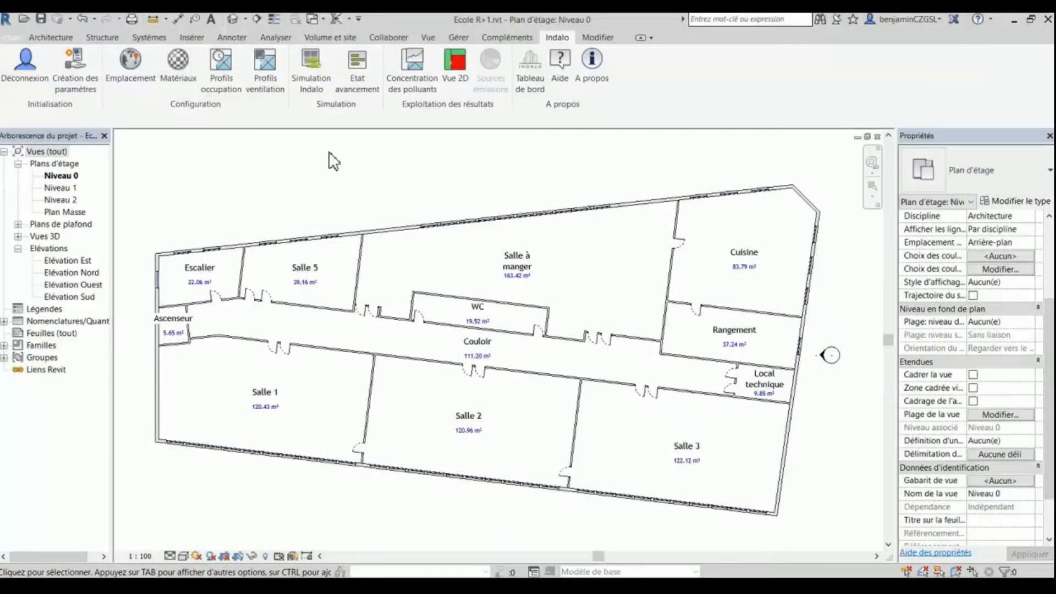
Set the project location to Colombes, Hauts-de-Seine, France through the internet mapping service
click(137, 68)
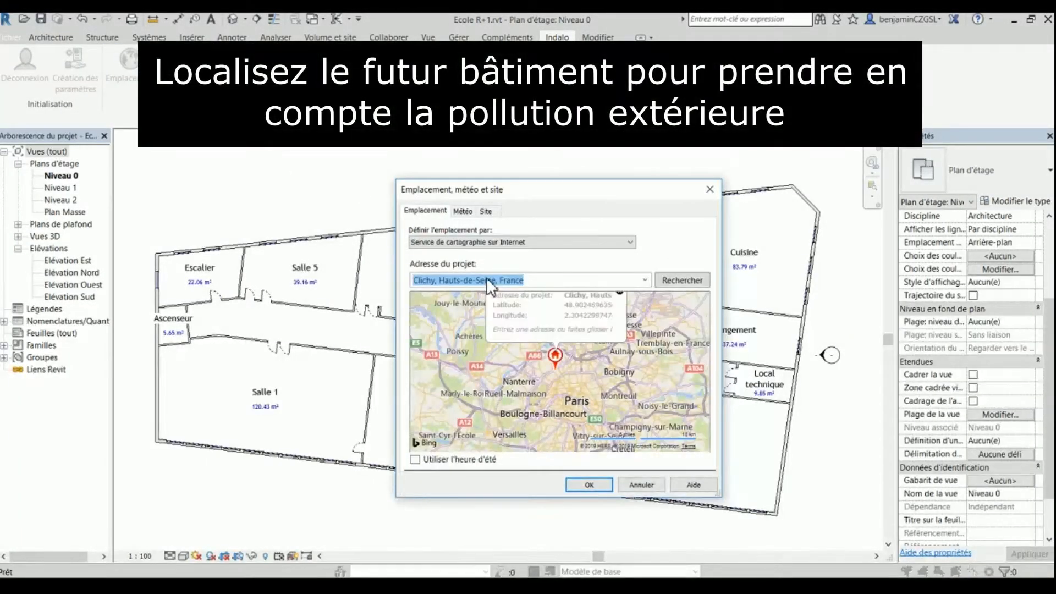
text(Colombes)
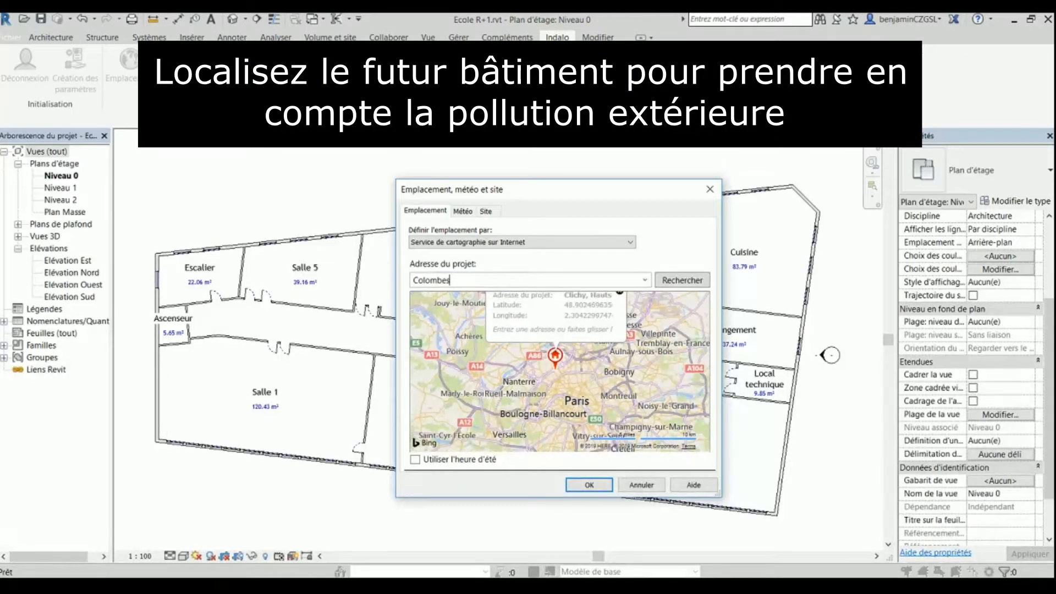
click(675, 277)
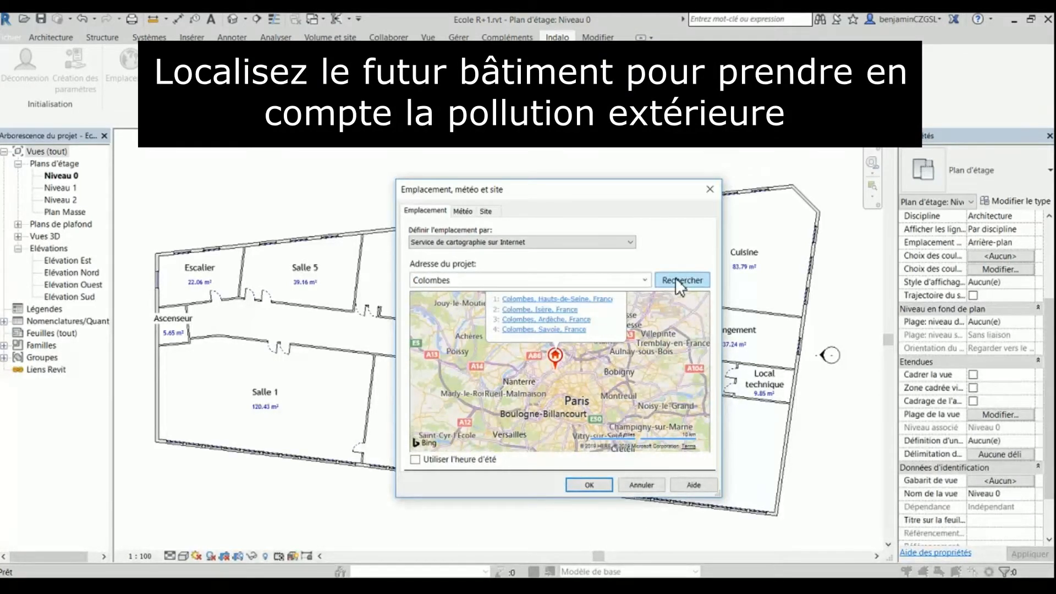
click(598, 300)
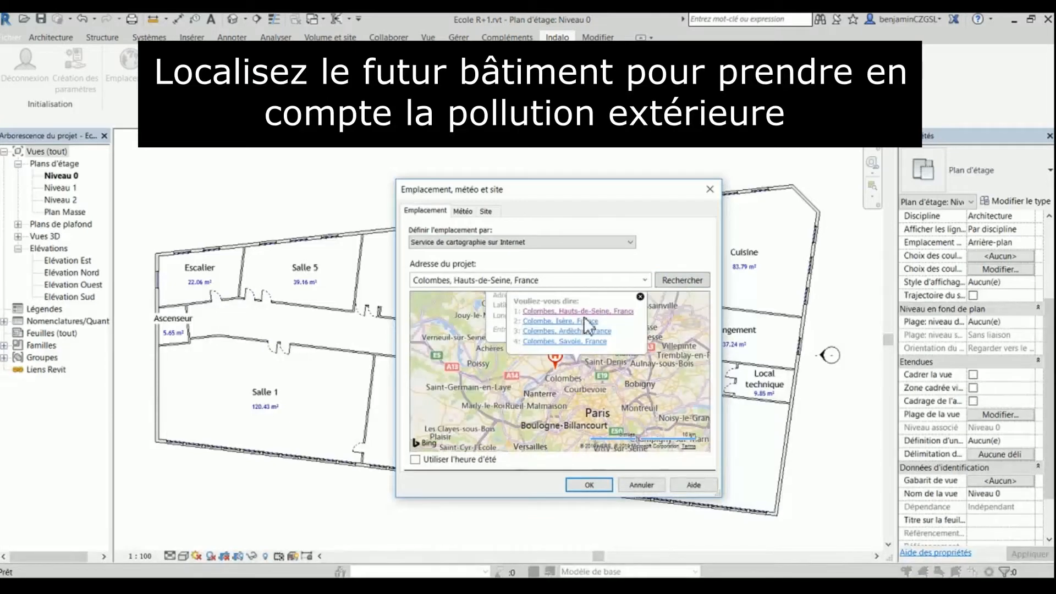
click(589, 482)
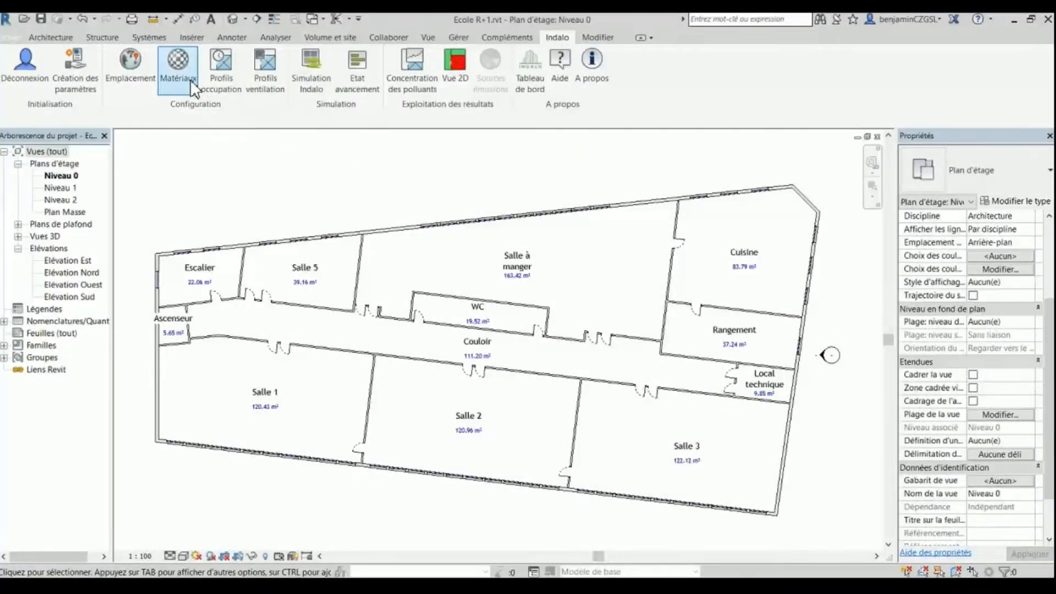
Open the Indalo material database for Mur par défaut and filter it to category Mur and label A+
click(178, 62)
click(536, 350)
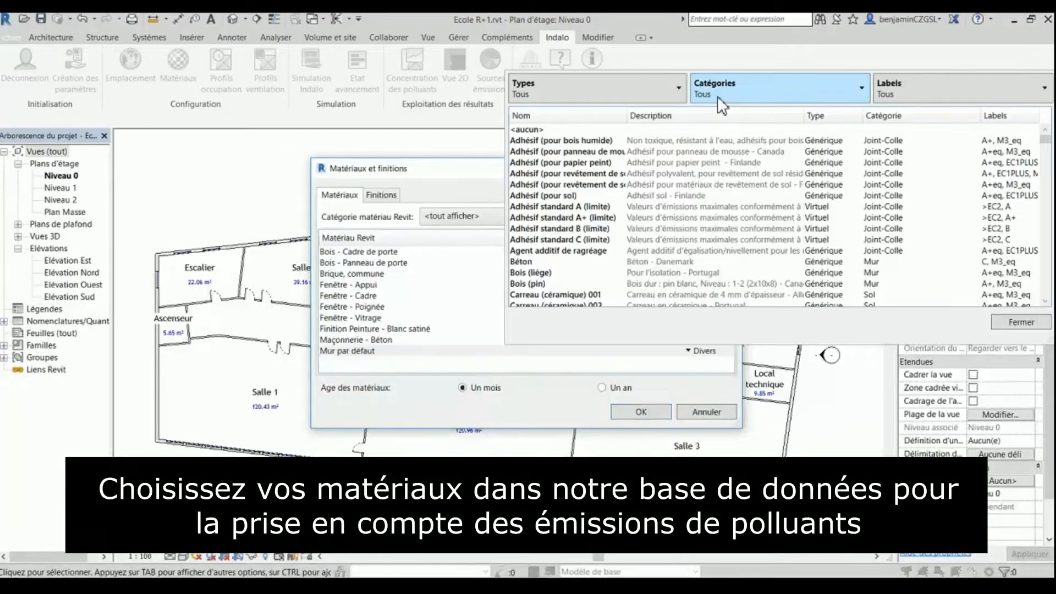
click(717, 95)
click(801, 213)
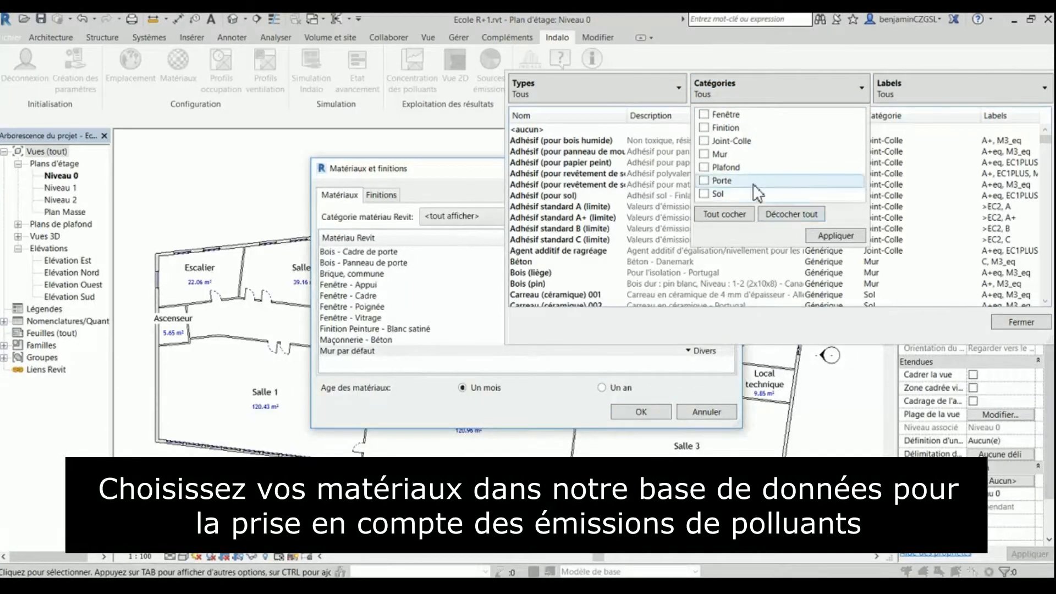
click(824, 235)
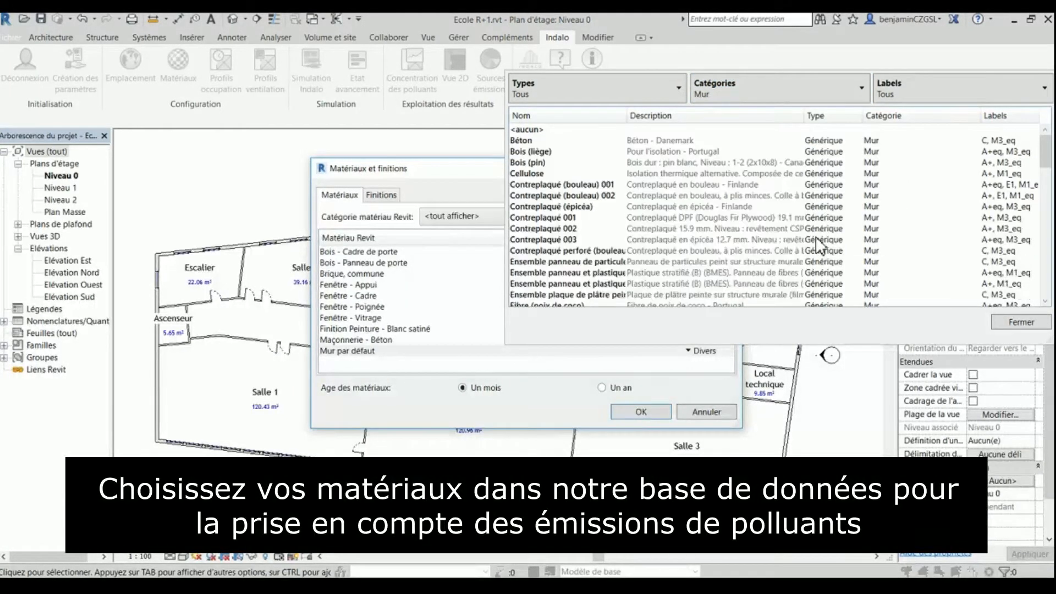
click(913, 92)
click(970, 292)
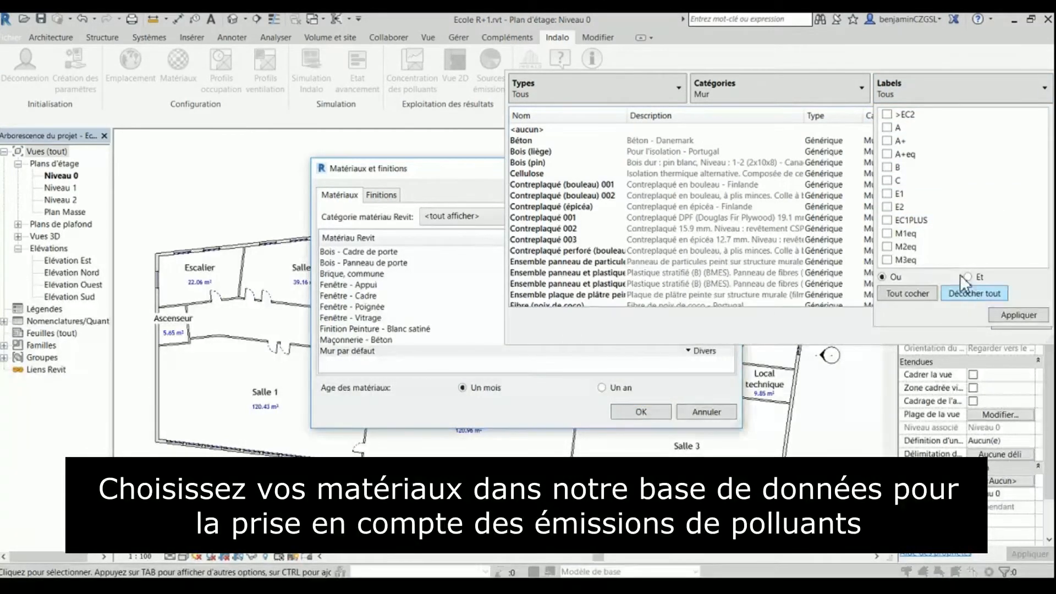
click(886, 142)
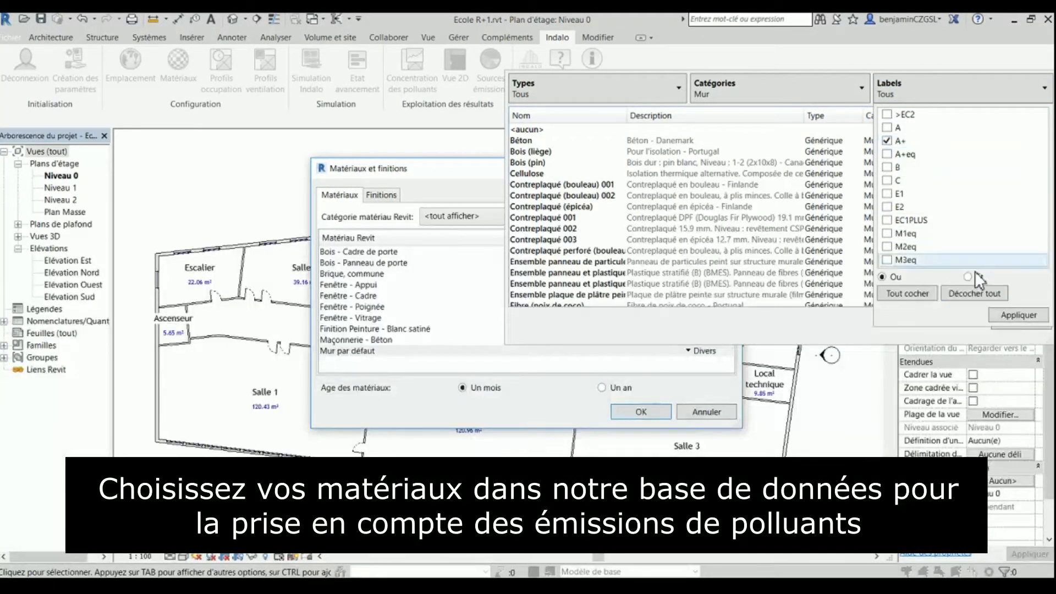
click(1006, 316)
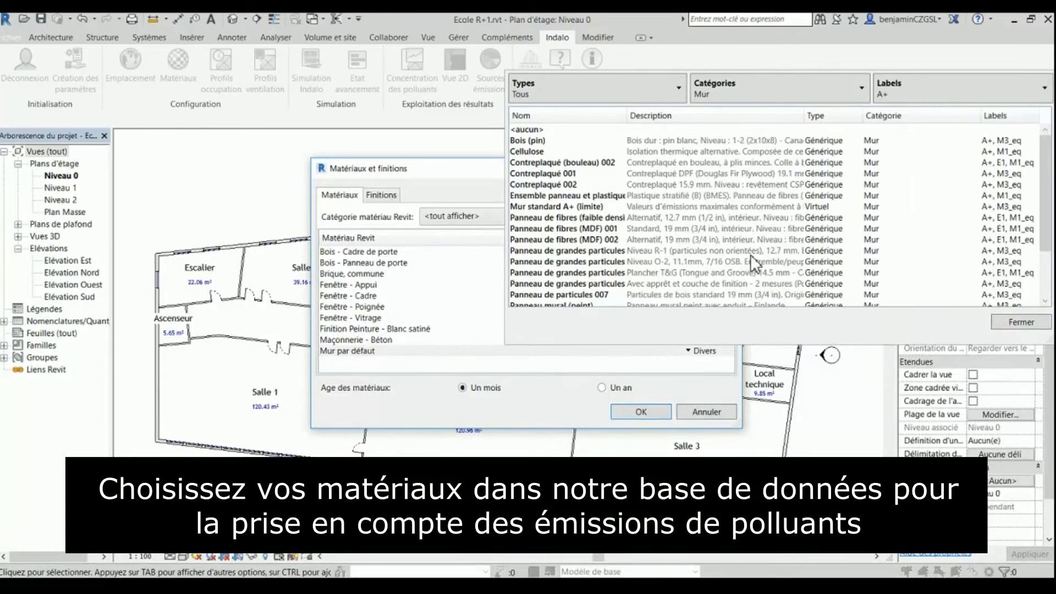
Assign the Indalo material Panneau de grandes particules orienté (OSB) 008 to Mur par défaut
scroll(750, 254, down, 1)
scroll(750, 254, down, 1)
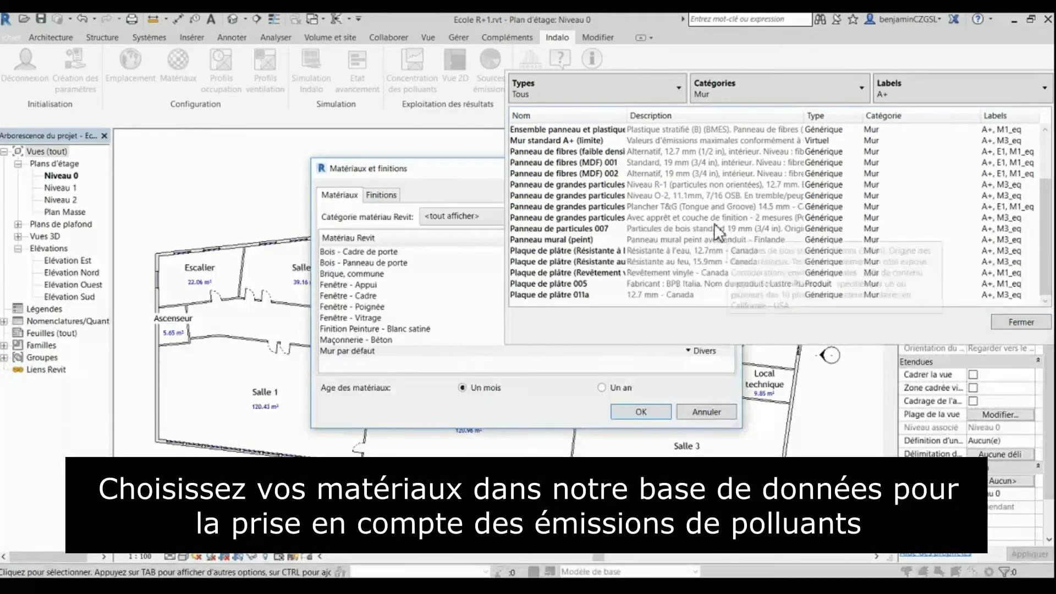
double_click(705, 216)
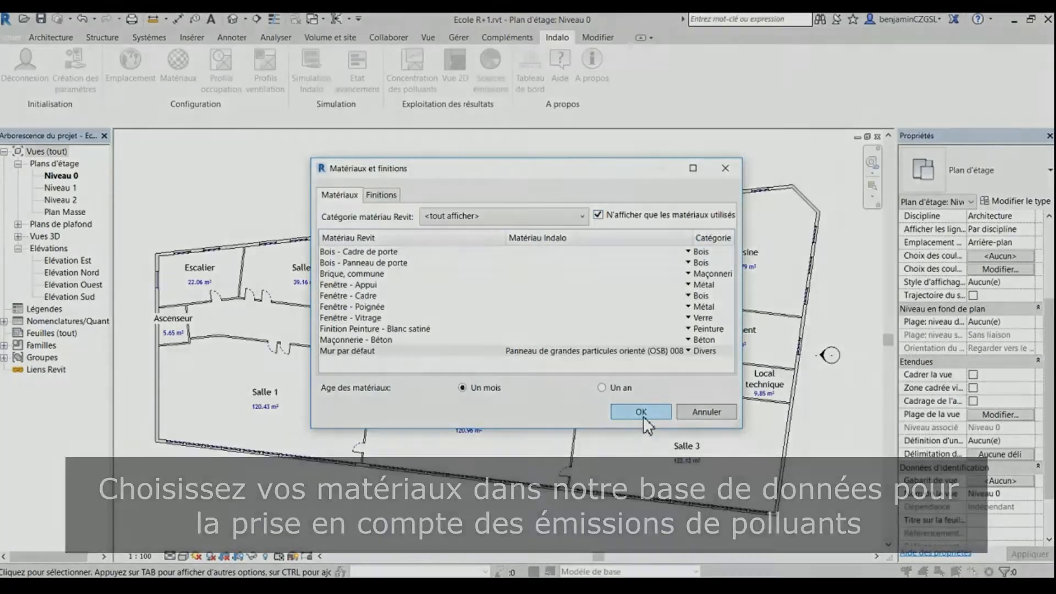
click(641, 412)
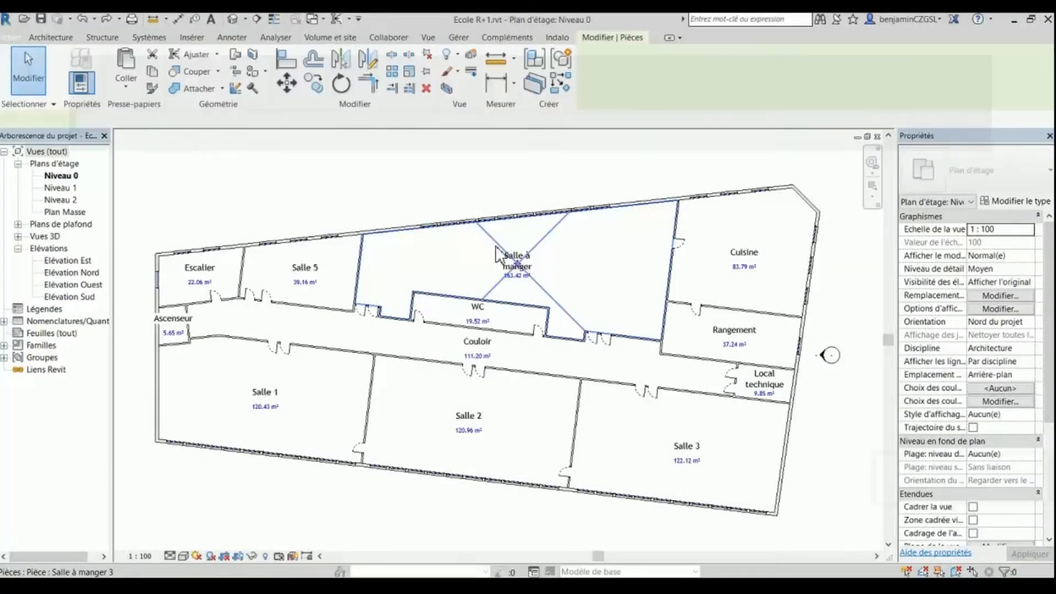
Set the wall finish of the Salle à manger room to Peinture A+
click(495, 245)
click(994, 480)
text(Peinture A+)
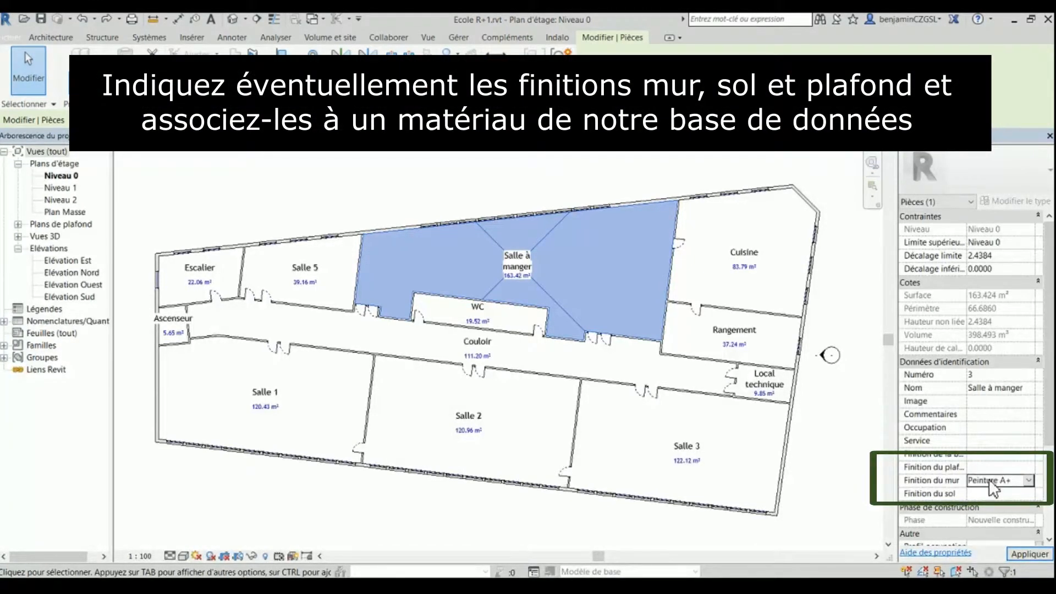
click(341, 152)
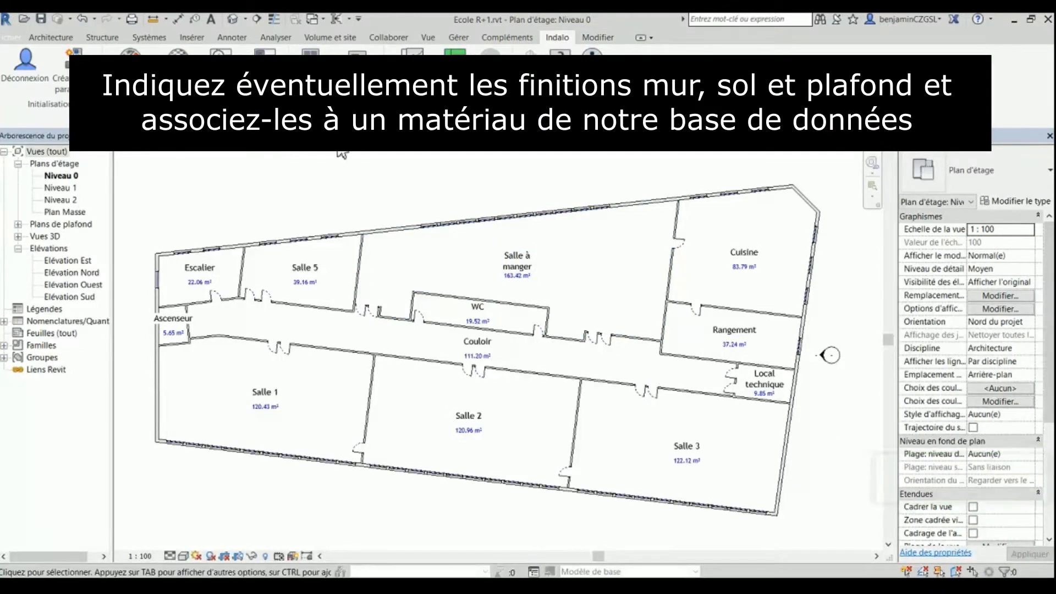
Open the Indalo material database for the Peinture A+ finish and filter it to the Finition category
click(177, 51)
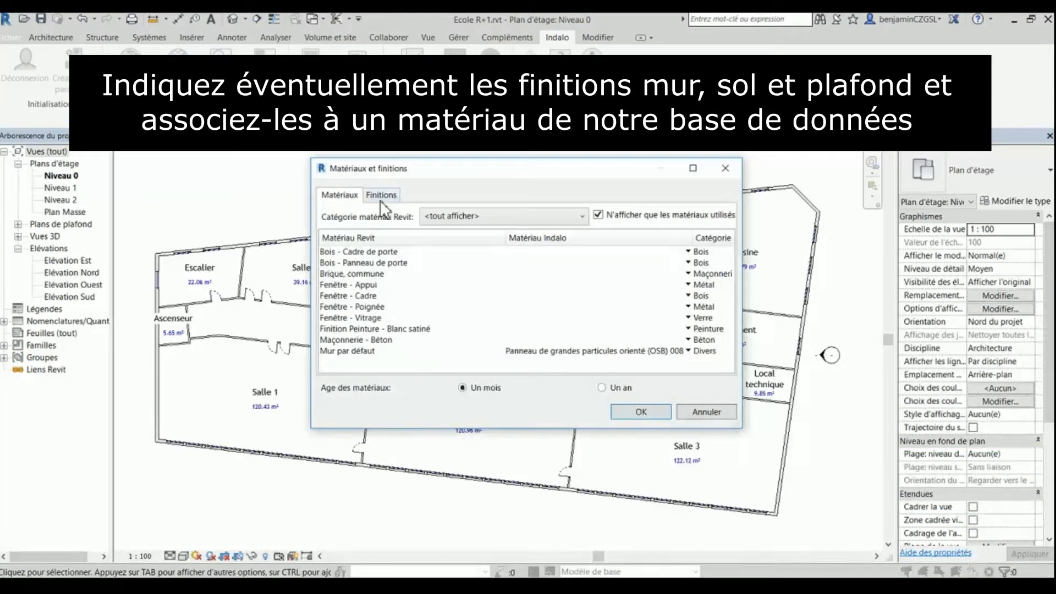
click(382, 199)
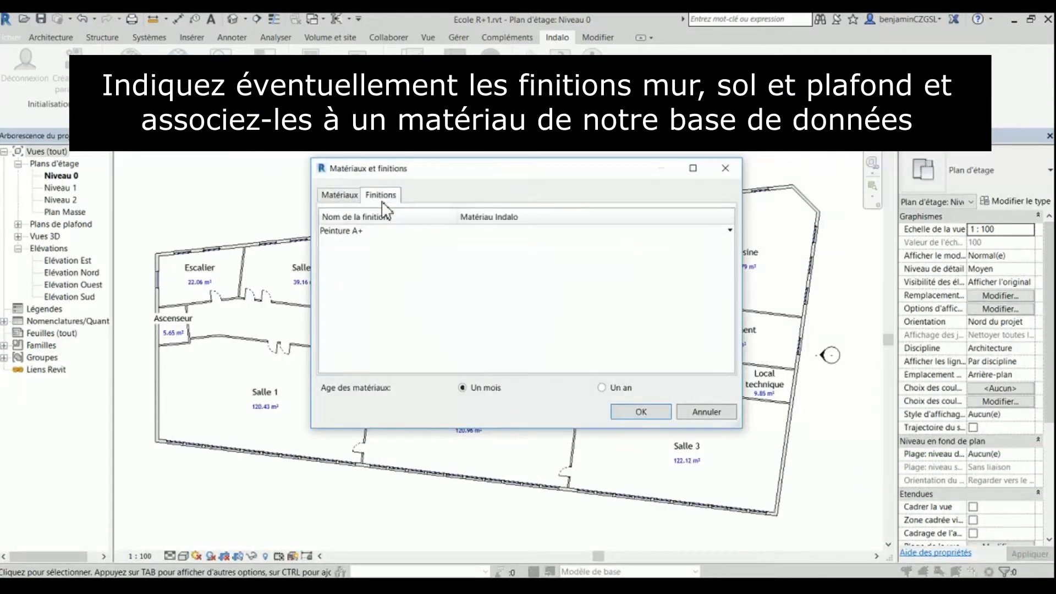
click(505, 232)
click(666, 255)
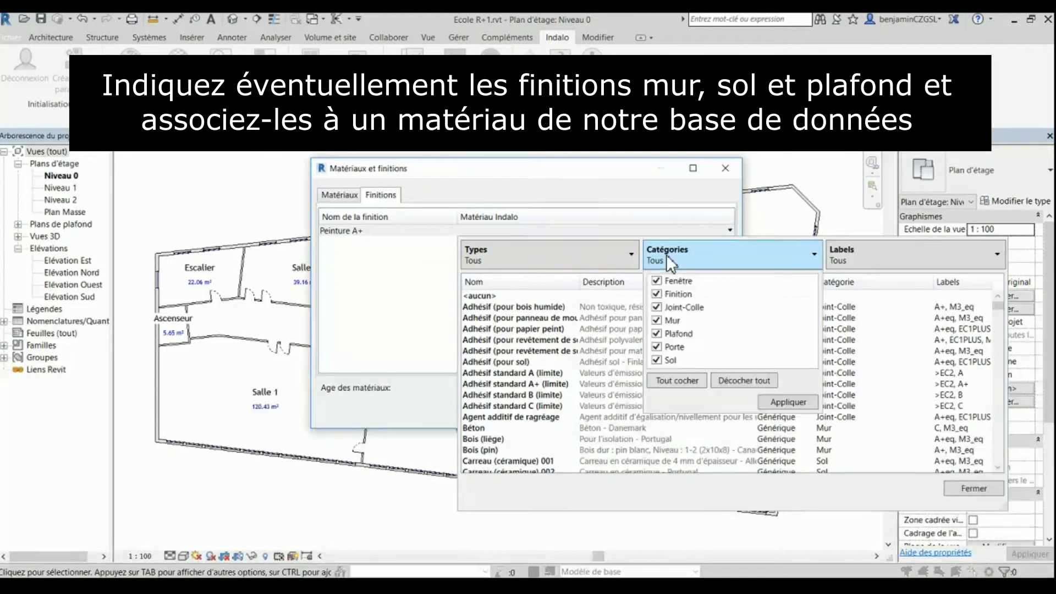
click(732, 378)
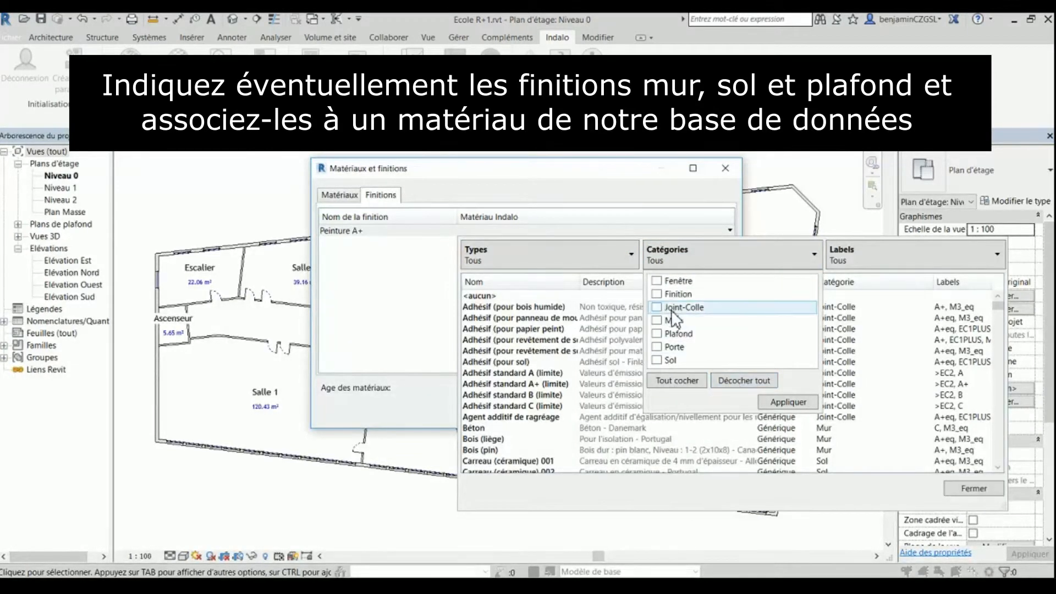
click(657, 295)
click(770, 401)
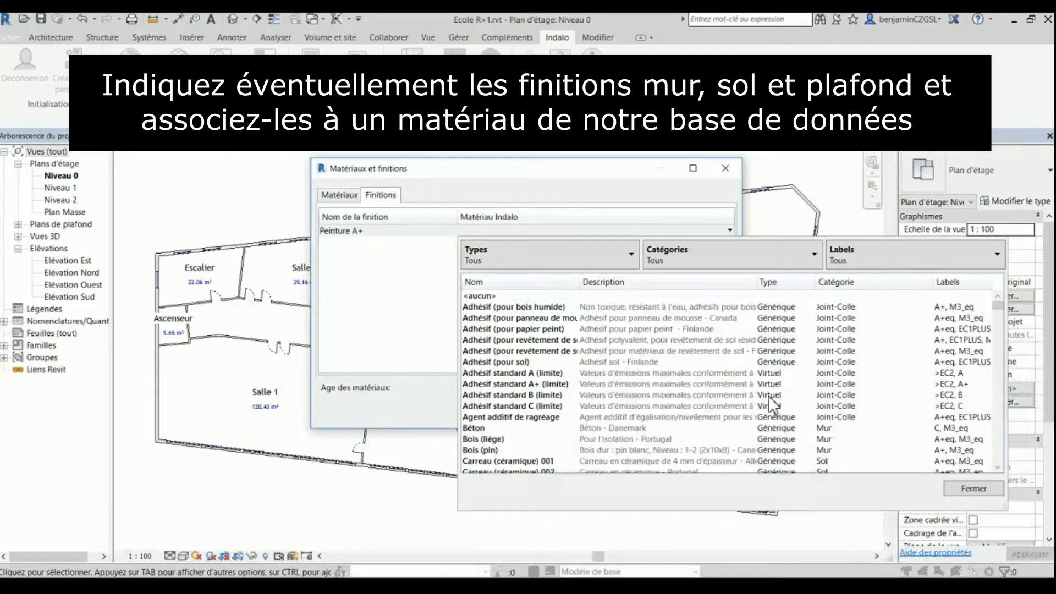
Restrict the finish materials to type Virtuel and assign Peinture standard A+ (limite) to the Peinture A+ finish
click(585, 260)
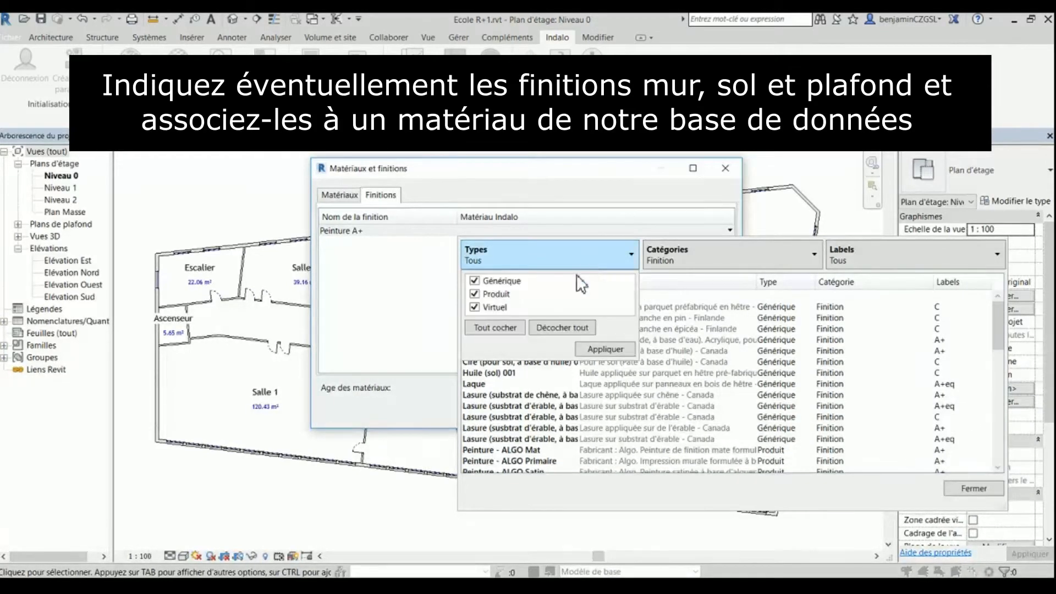
click(566, 327)
click(484, 304)
click(604, 350)
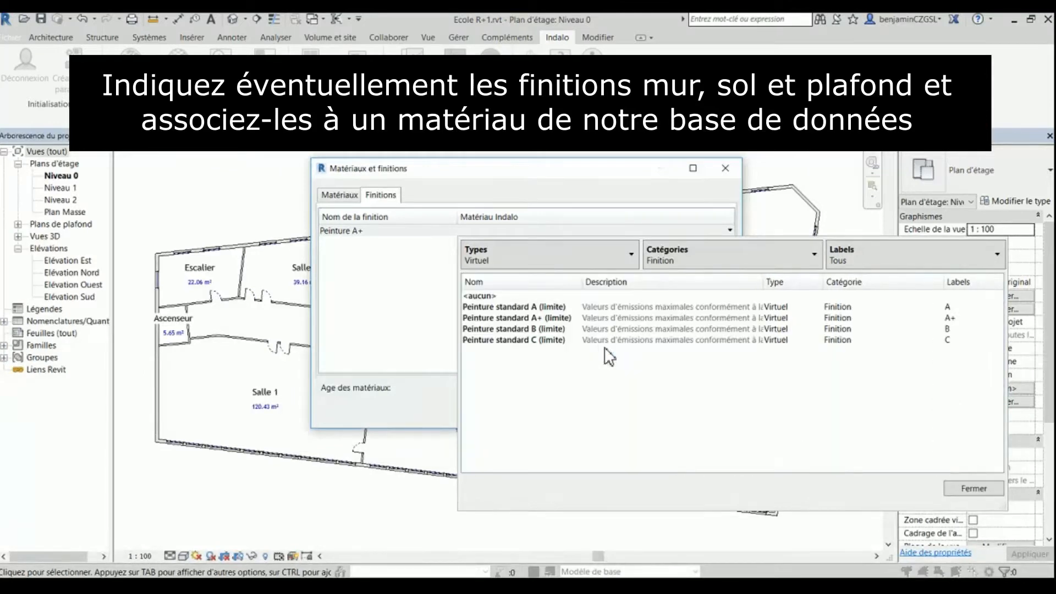
click(591, 319)
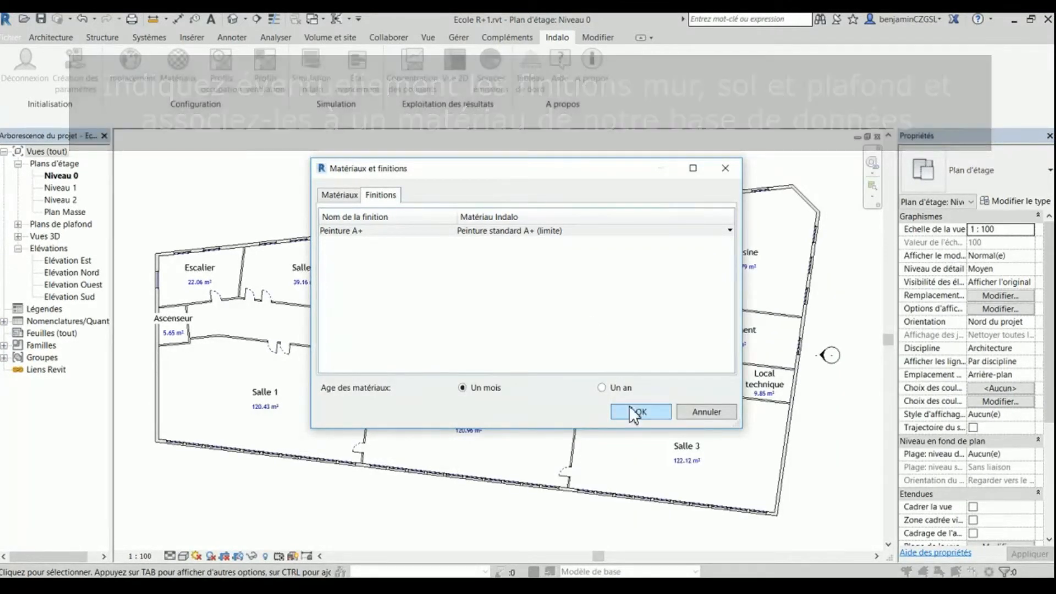
click(633, 413)
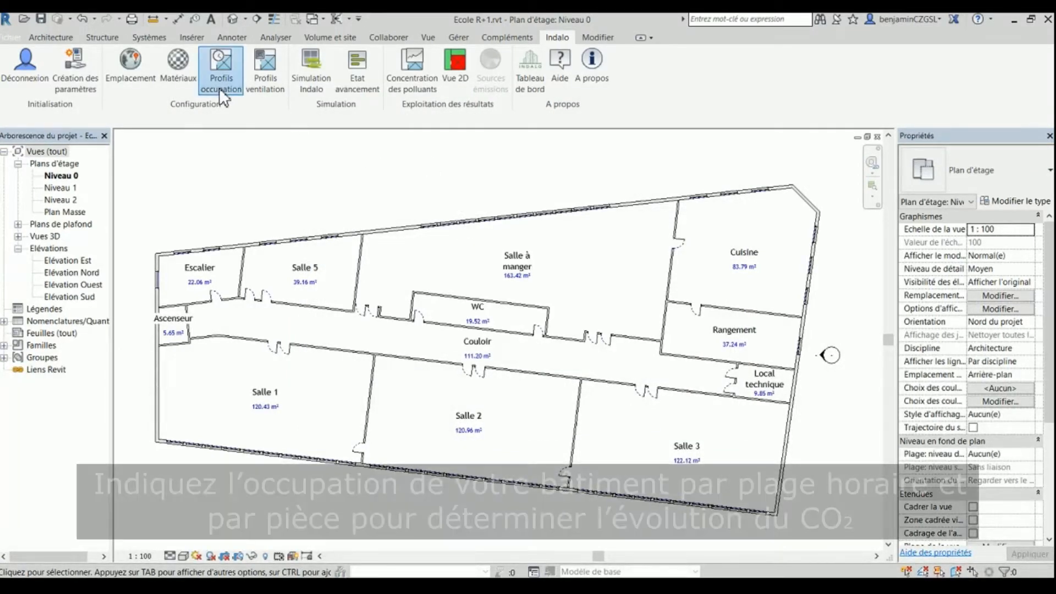
Import the room occupation profile from Profil occupation - Ecole.xml
click(219, 88)
click(407, 414)
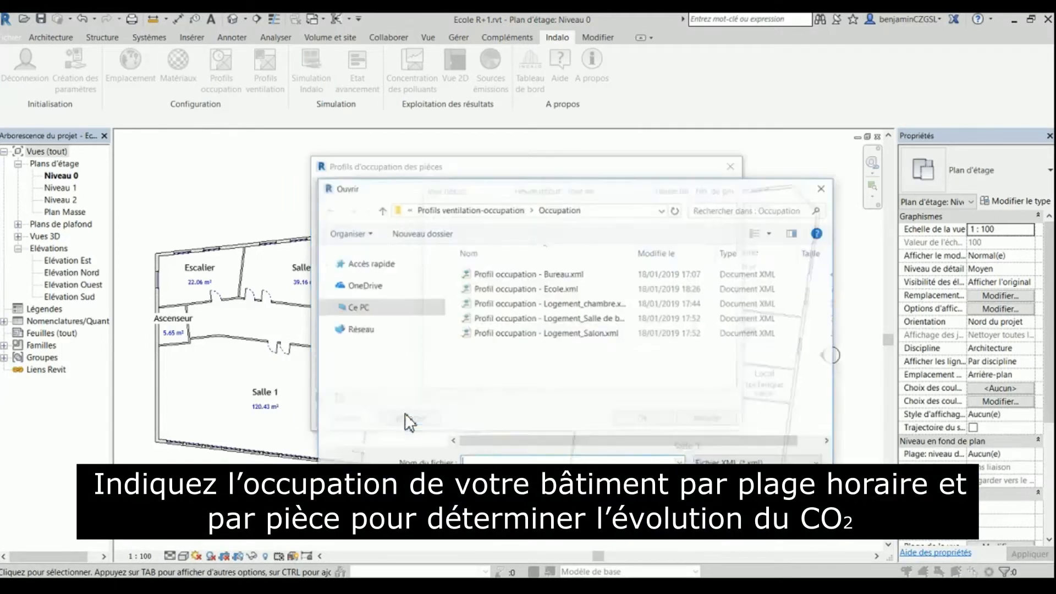
double_click(509, 289)
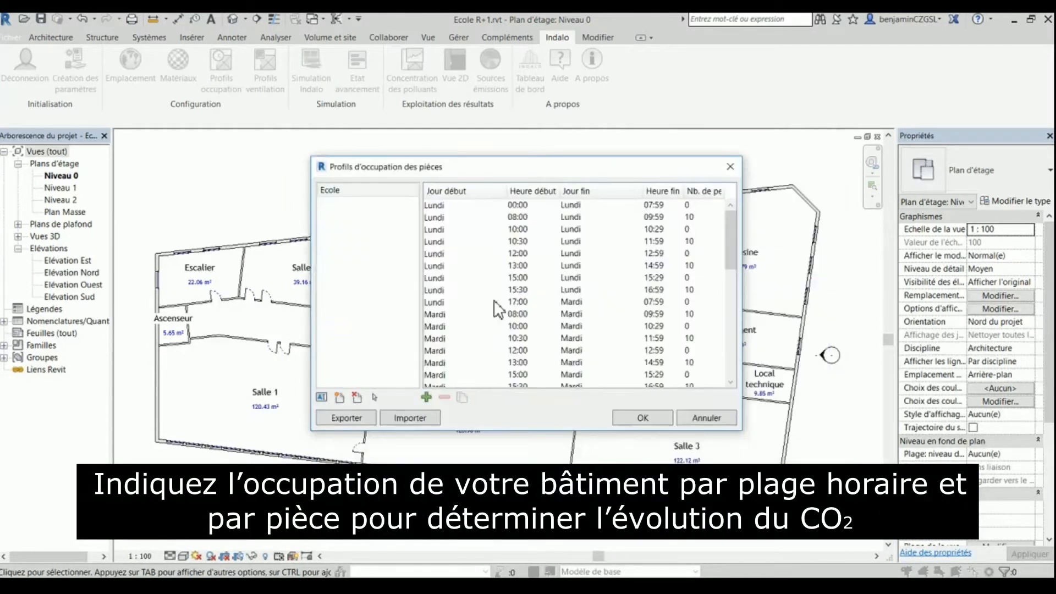
Associate the Ecole occupation profile with rooms Salle 1, Salle 2, Salle 3 and Salle 5
click(374, 397)
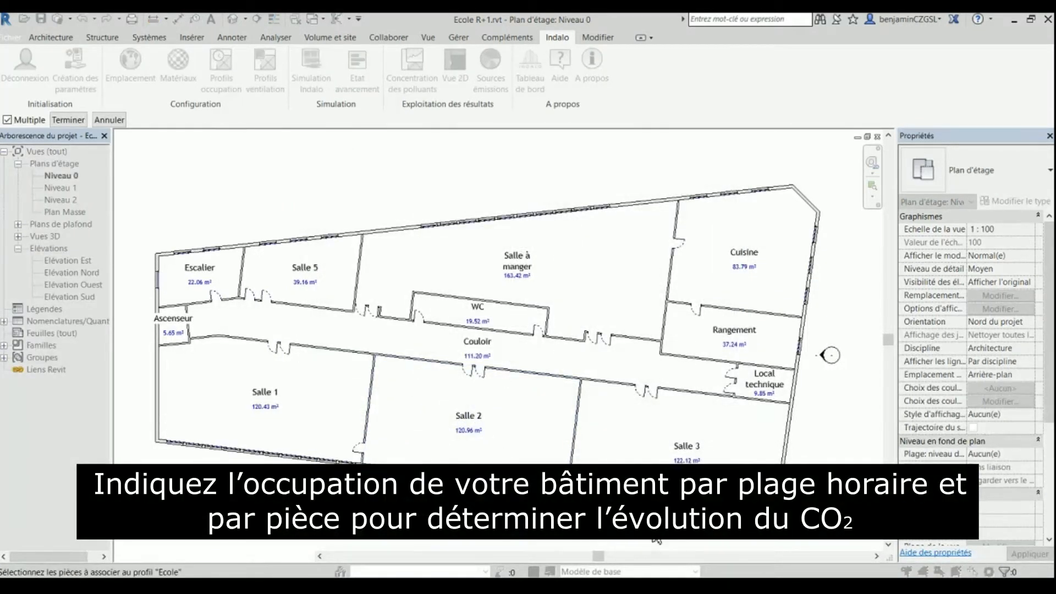
drag(653, 473, 333, 419)
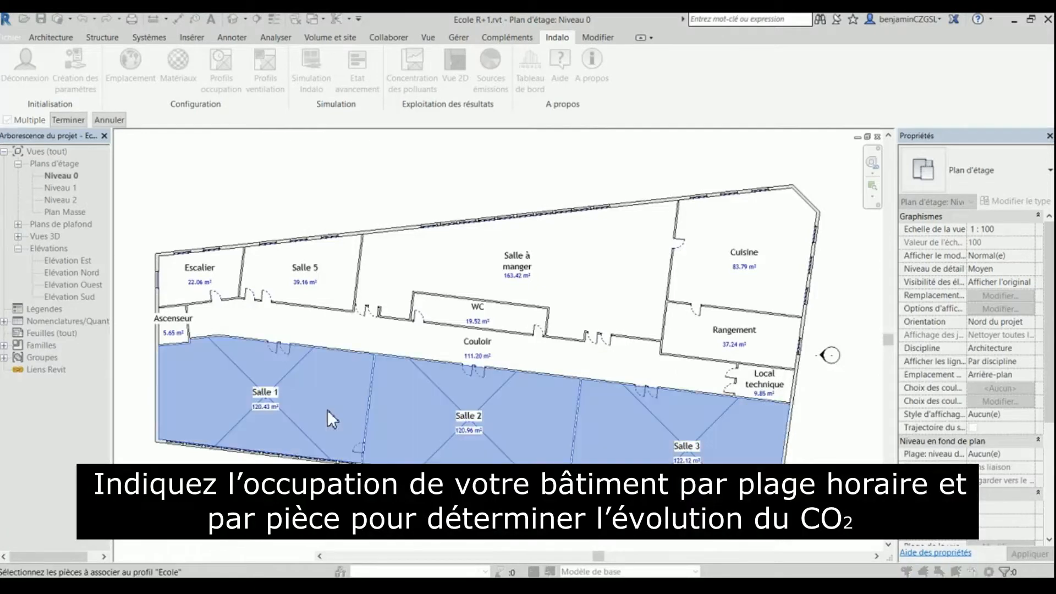
click(332, 295)
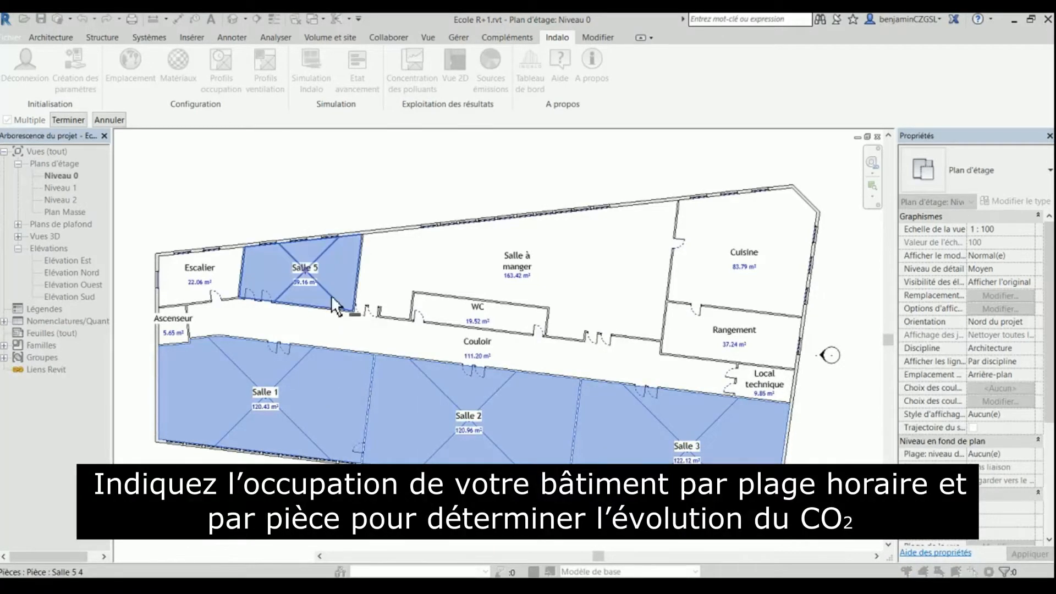
click(78, 117)
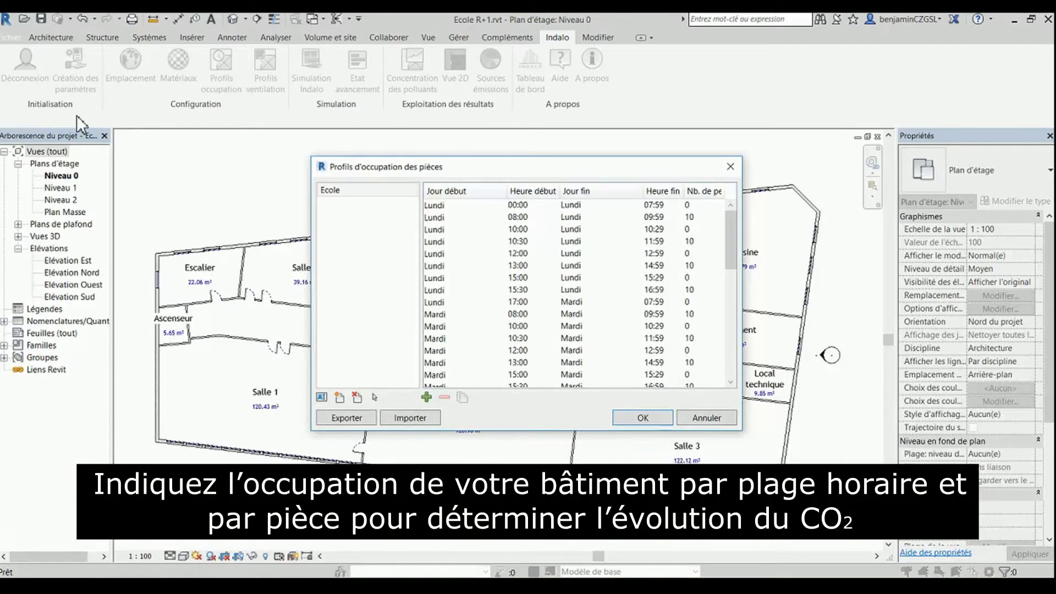
click(634, 419)
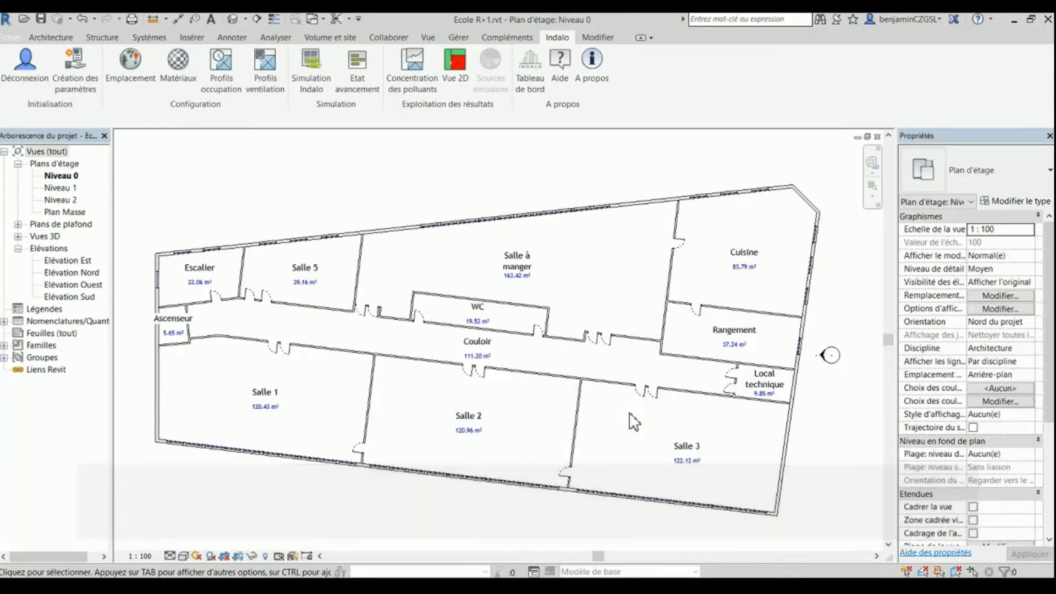
Import the Salle à manger ventilation profile from the Profil ventilation - Ecole_Salle à manger XML file
click(260, 83)
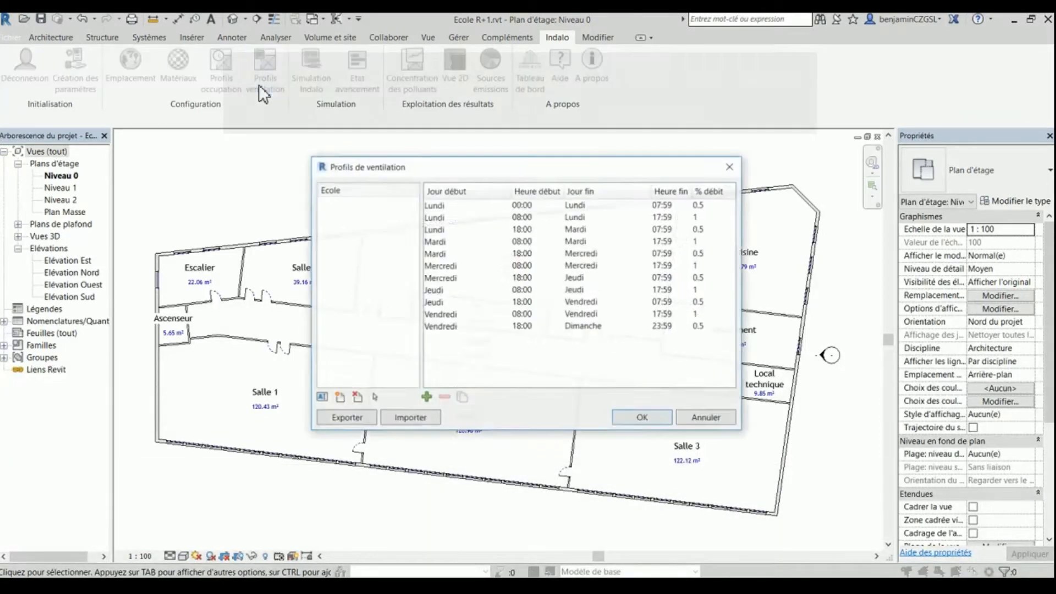
click(402, 416)
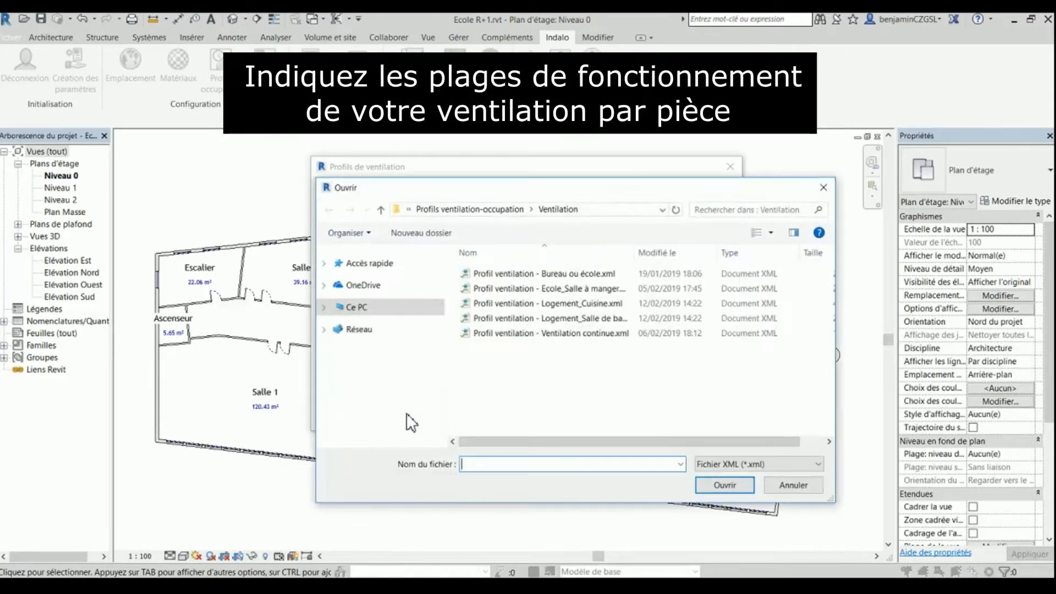
double_click(542, 292)
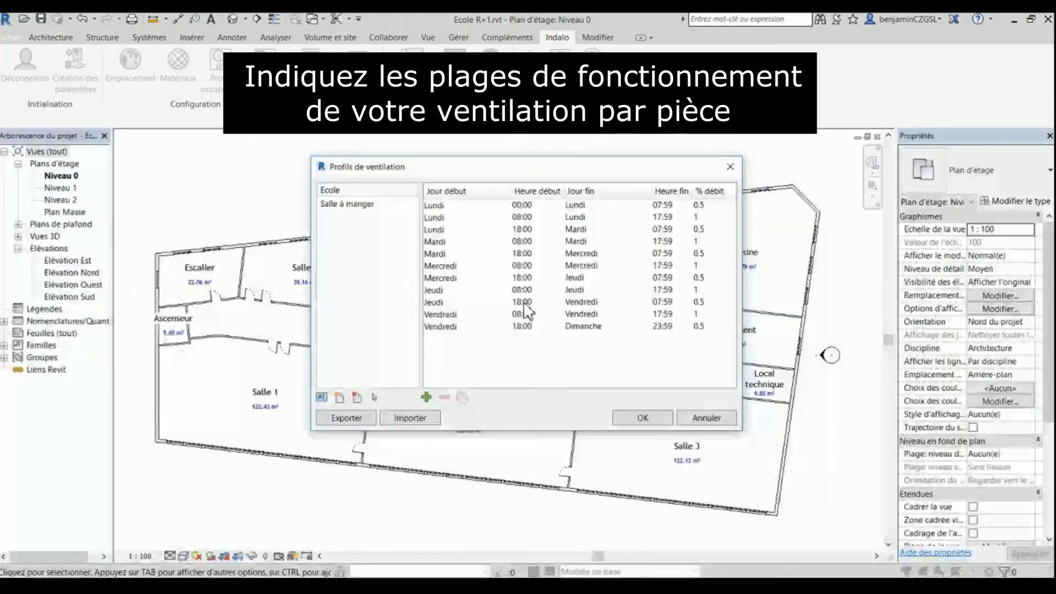
Associate the Ecole ventilation profile with the Salle à manger room and accept the ventilation profiles
click(373, 396)
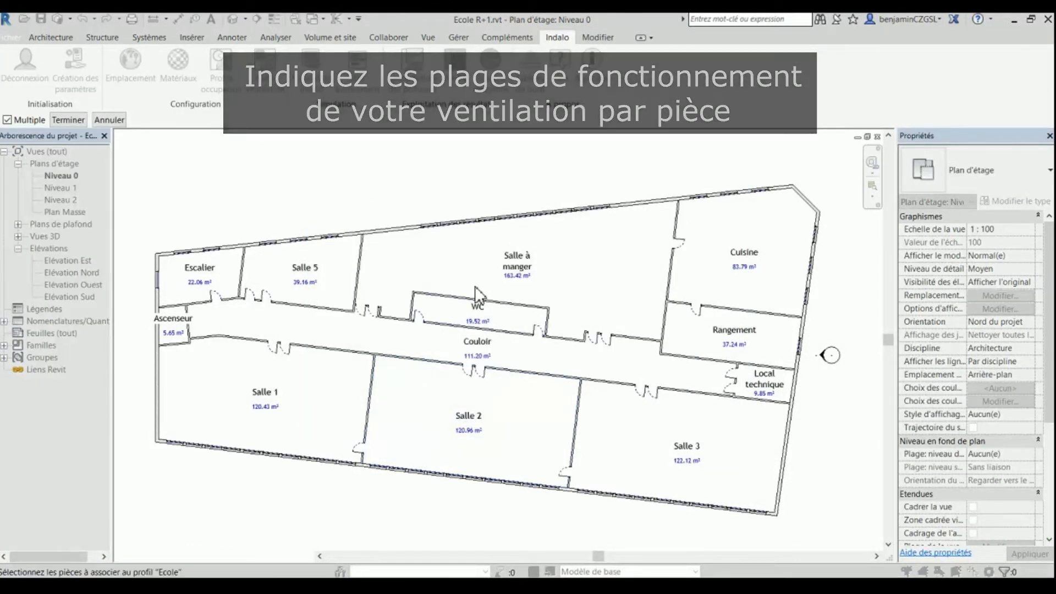
click(539, 286)
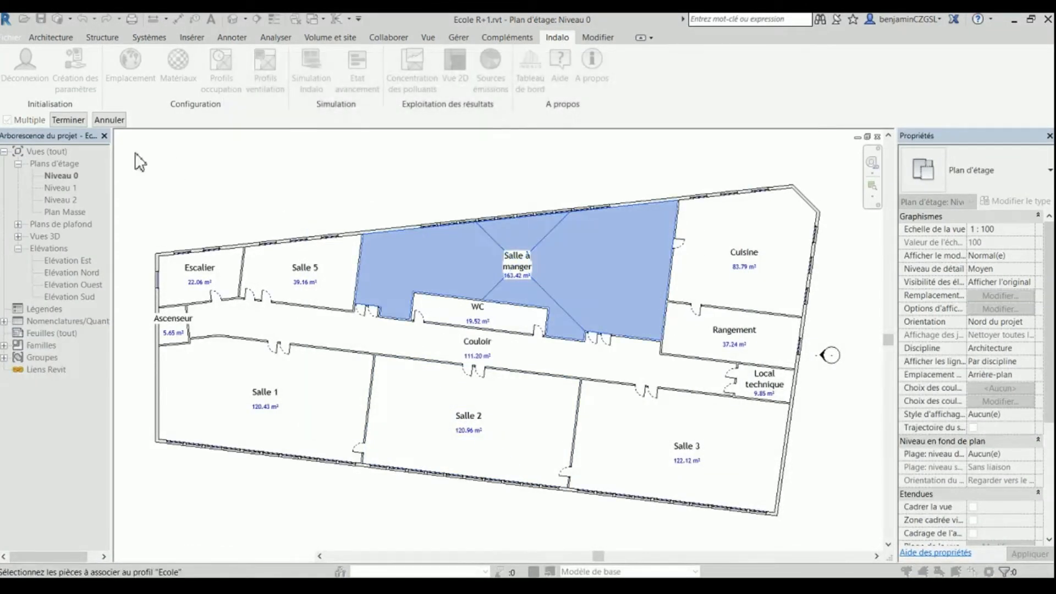
click(71, 120)
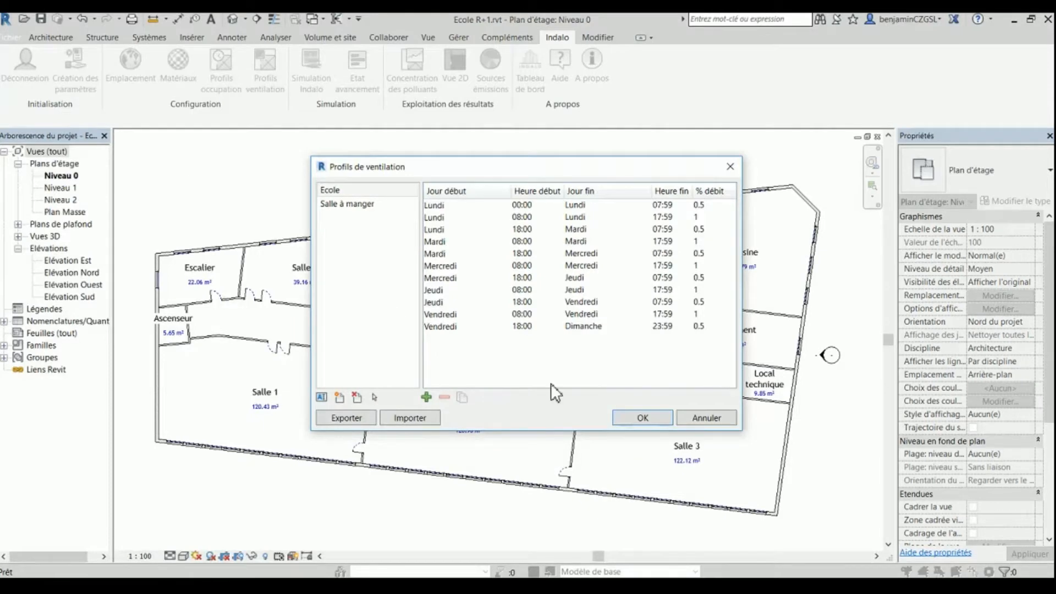
click(626, 411)
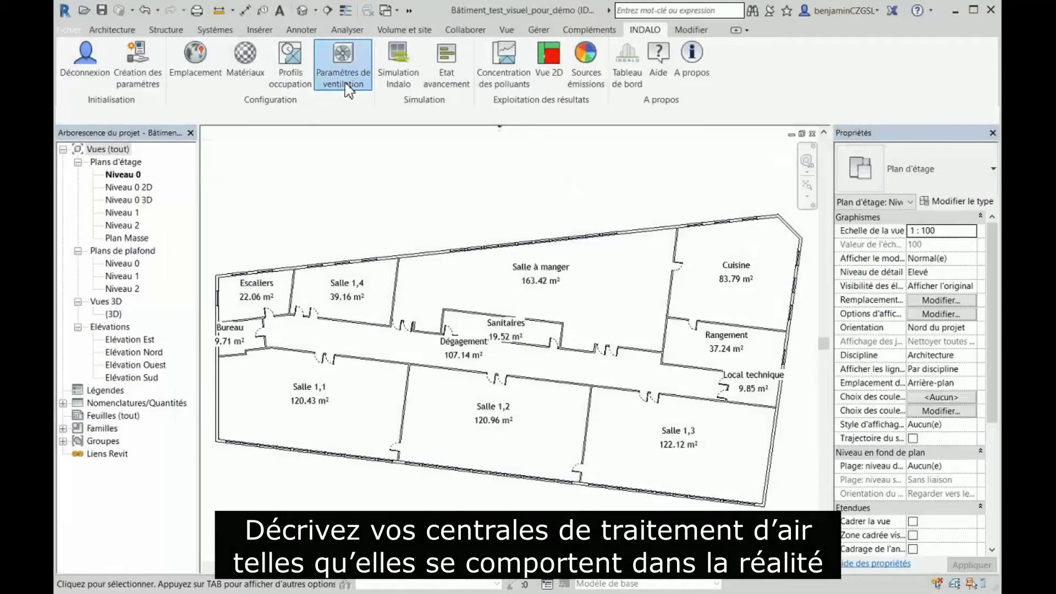
Create an air handling unit named Classes + sanitaires that uses the Salles de classe ventilation profile
click(343, 80)
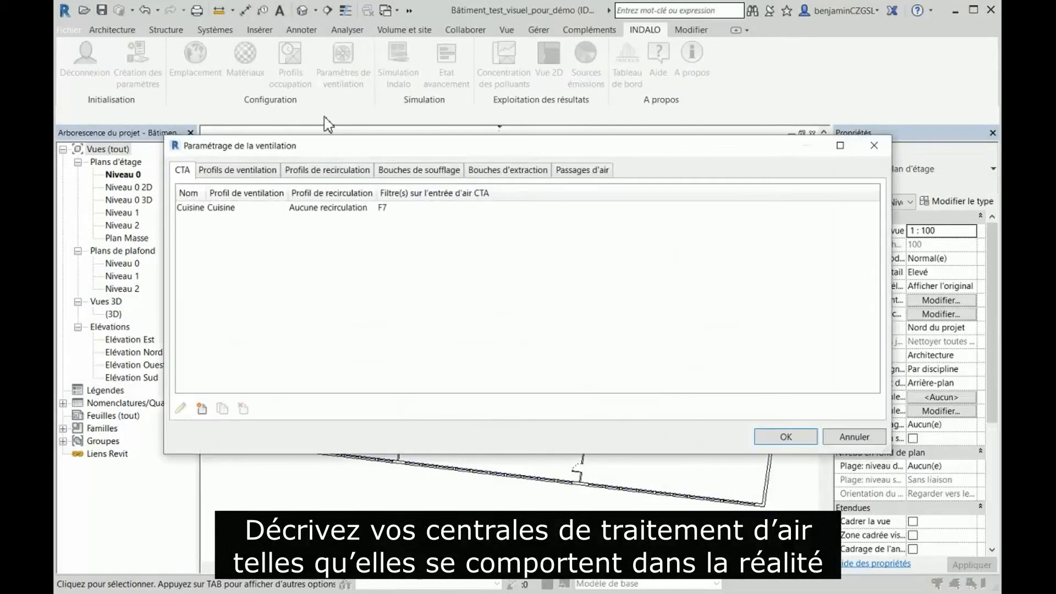
click(202, 408)
text(Classes)
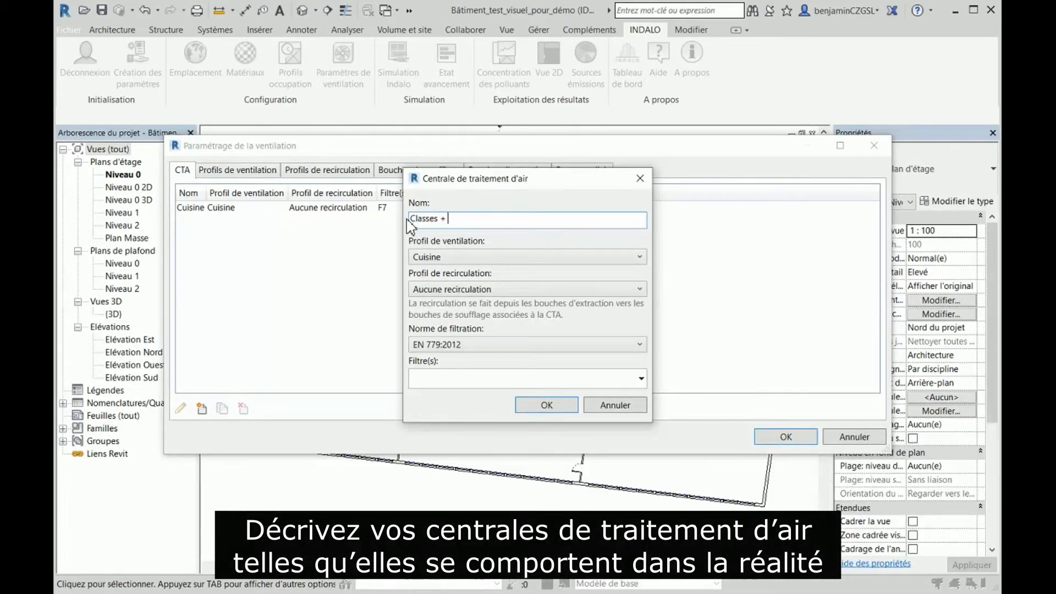
text( + sanitaires)
click(429, 257)
click(439, 281)
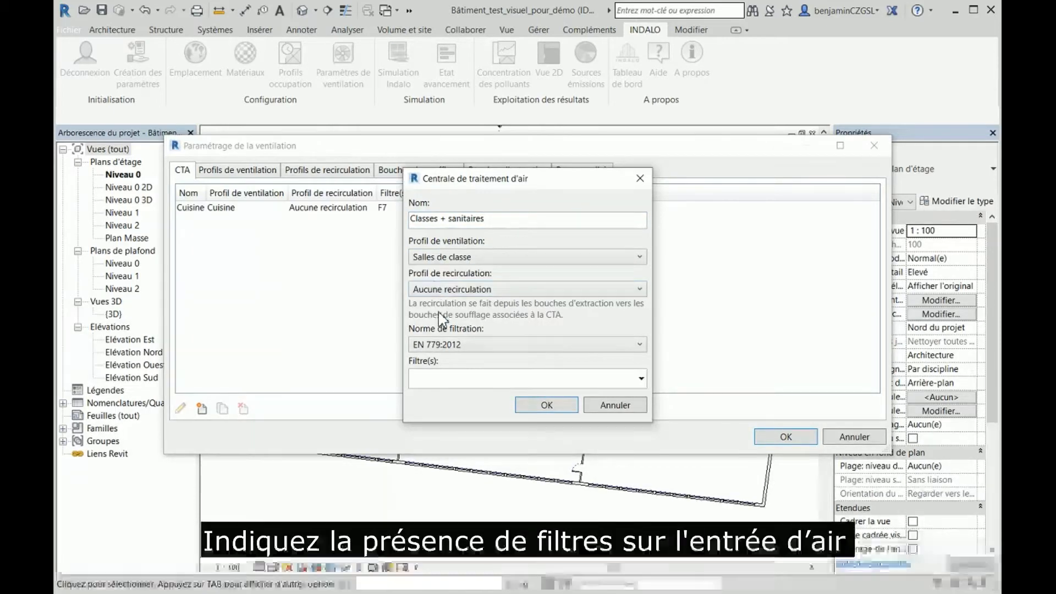
Add G4 and F7 filters to the air intake of the Classes + sanitaires unit and save it
click(474, 381)
click(416, 433)
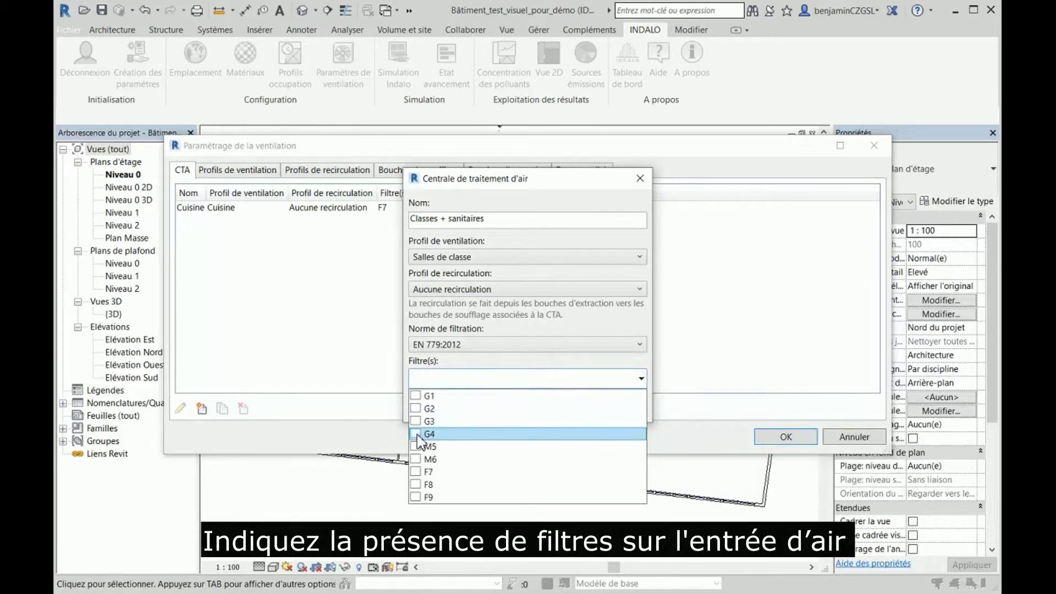
click(438, 381)
click(538, 407)
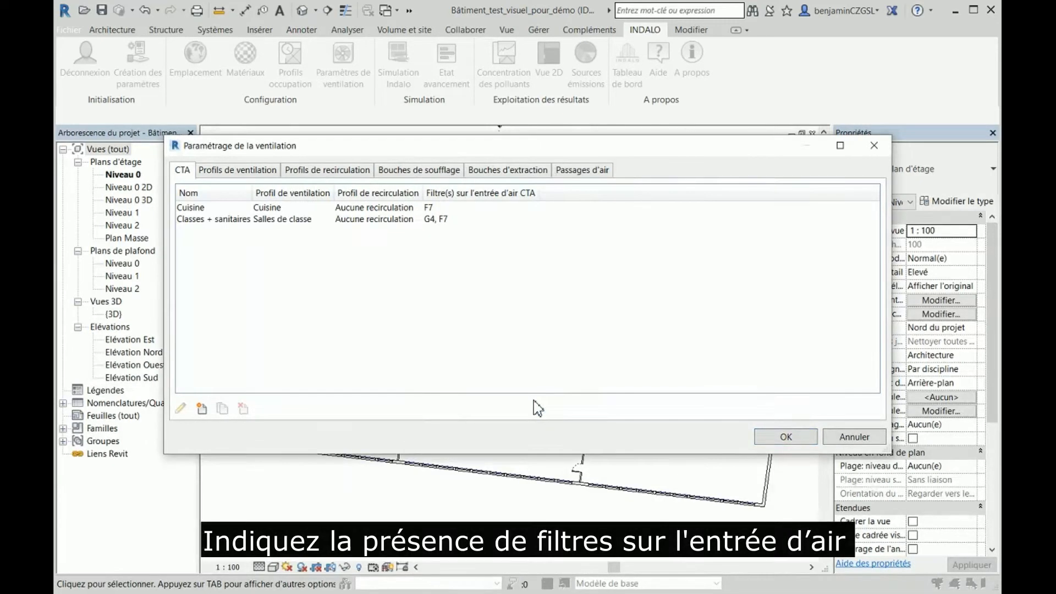
Import the ventilation profile from Salle à manger - Profils ventilation.xml and display its schedule
click(250, 177)
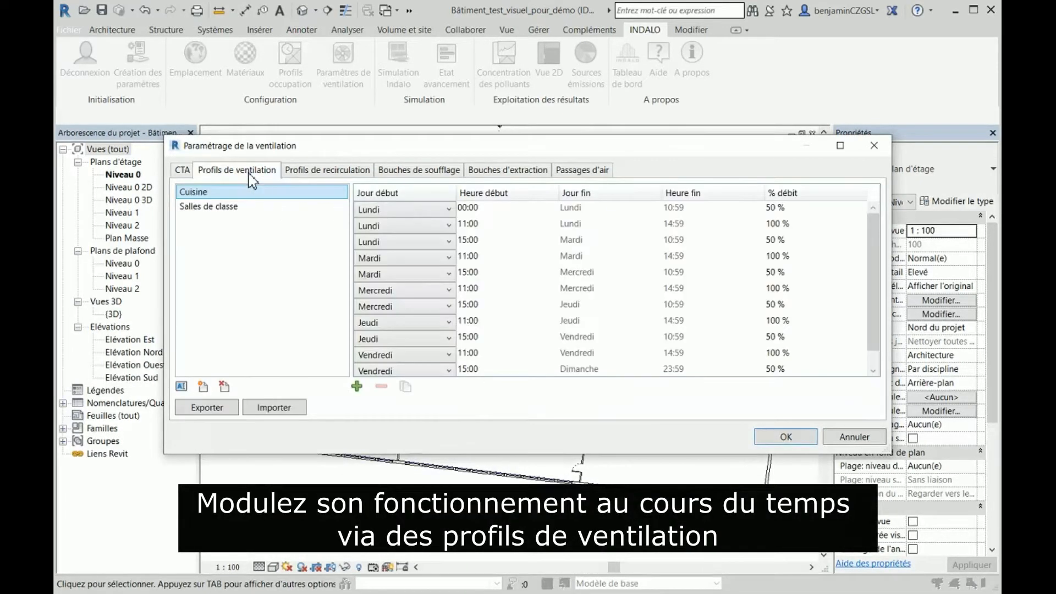
click(235, 208)
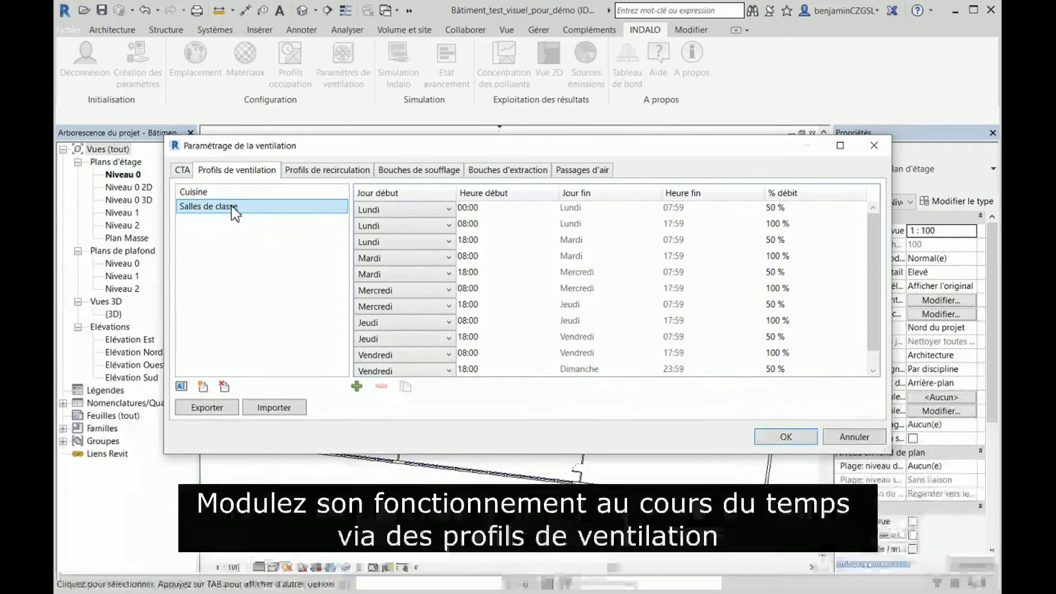
click(274, 407)
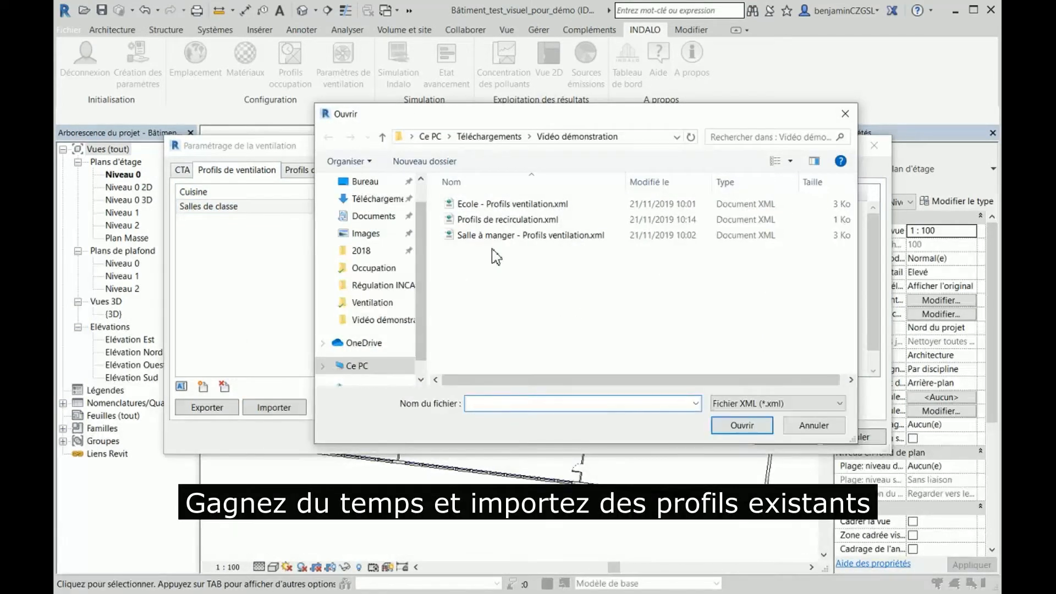
click(498, 237)
click(732, 425)
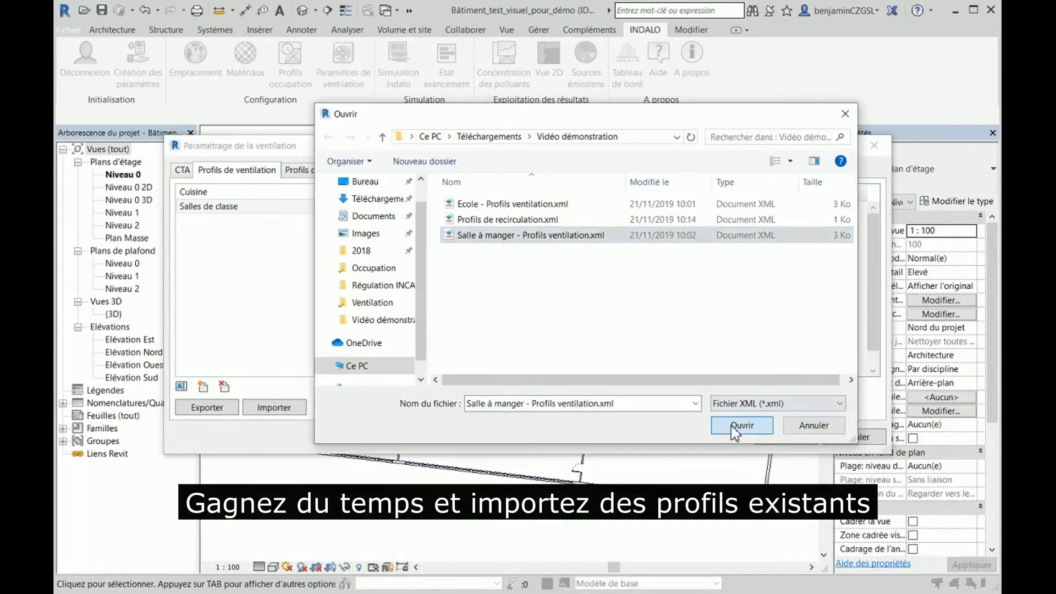
click(282, 221)
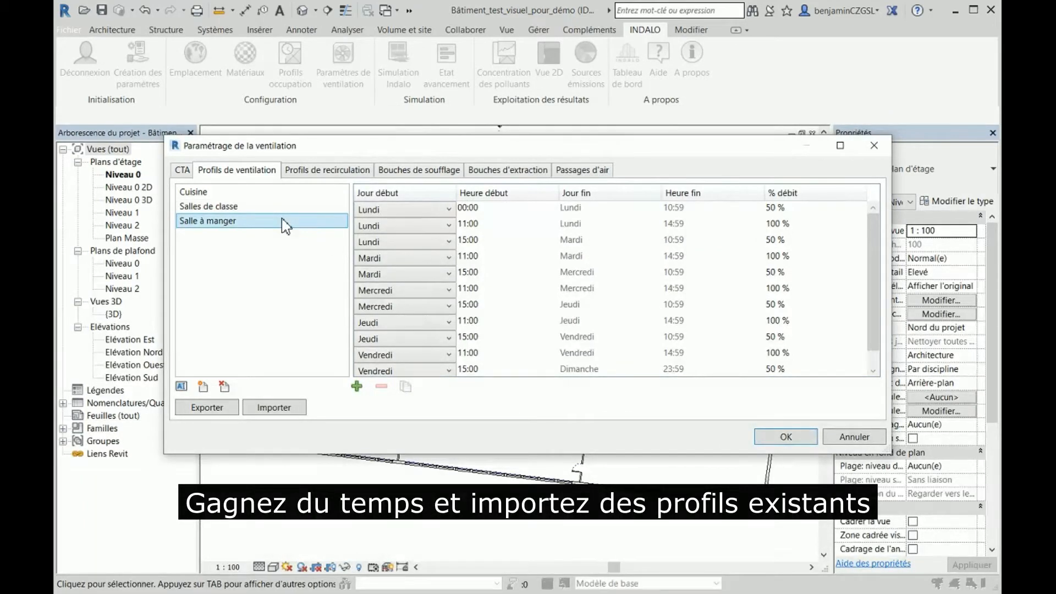
Create a new recirculation profile named Recirculation 50%
click(304, 171)
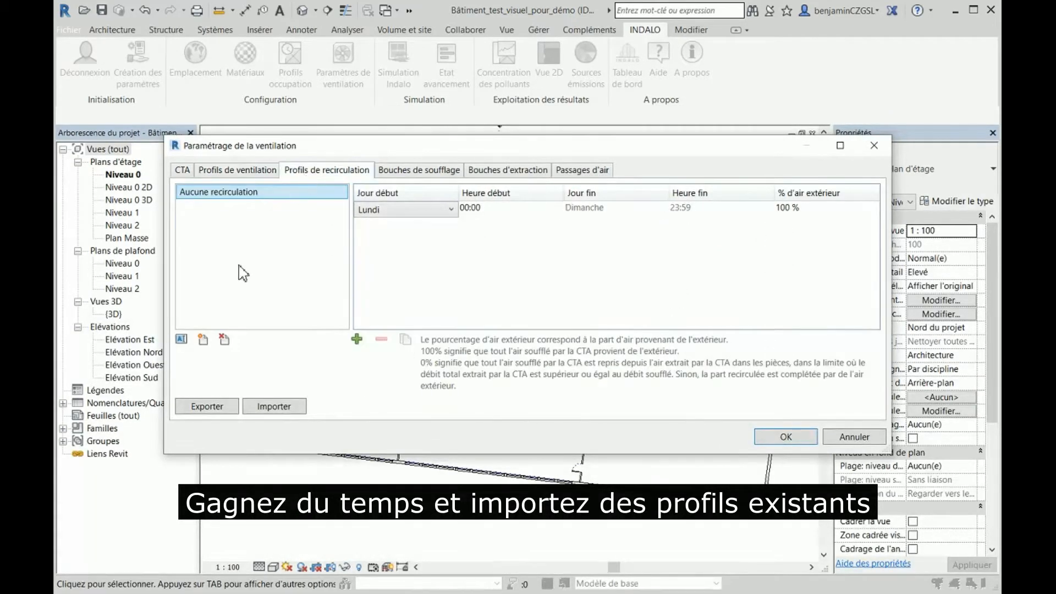
click(204, 340)
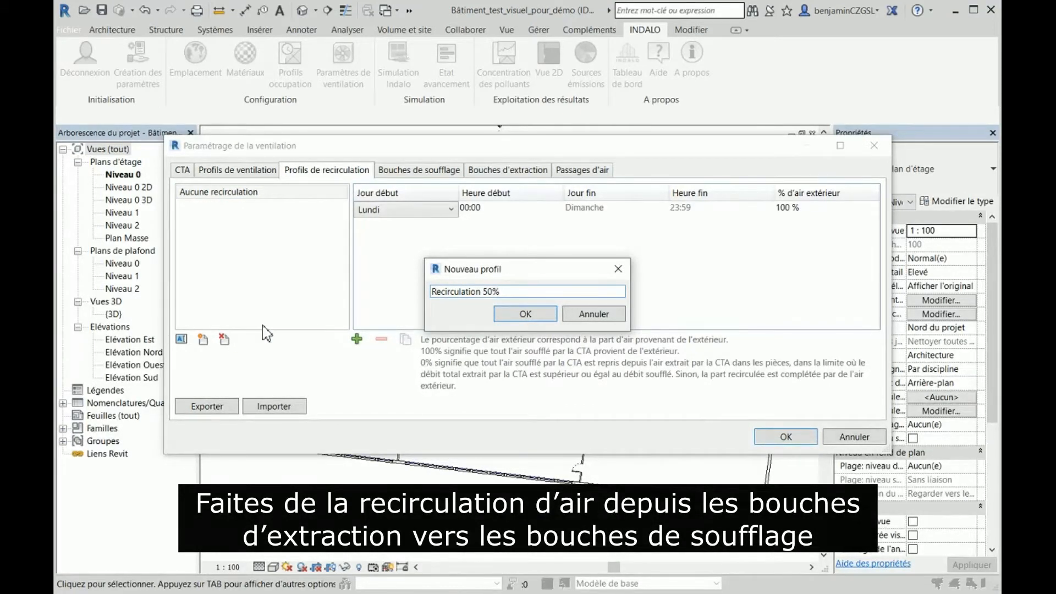
click(518, 314)
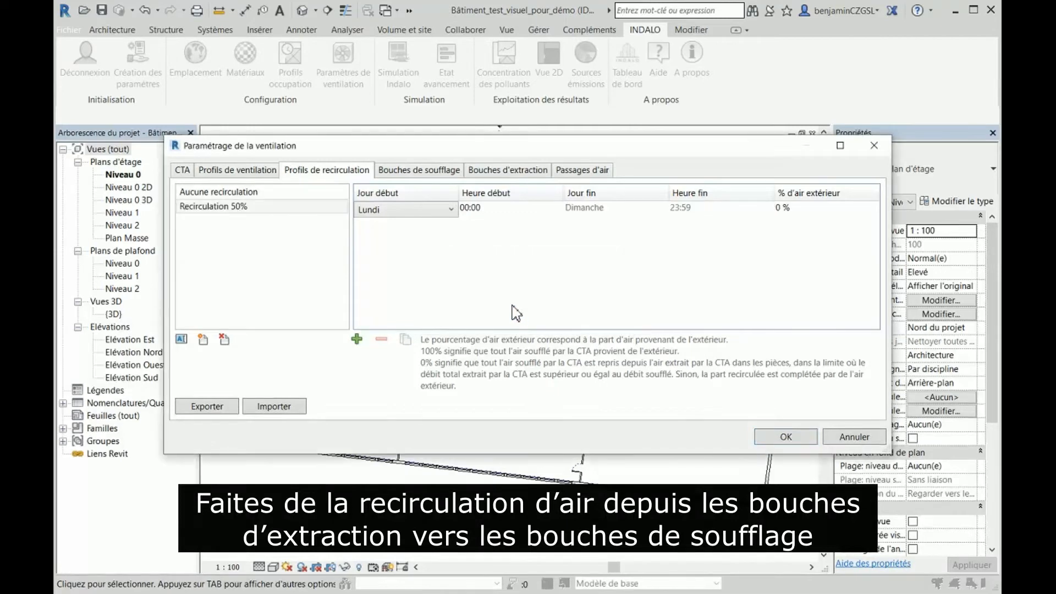
Add periods to the Recirculation 50% profile and set Mardi 12:00 to 17:59 to 50 % outside air
click(497, 210)
click(360, 338)
click(361, 338)
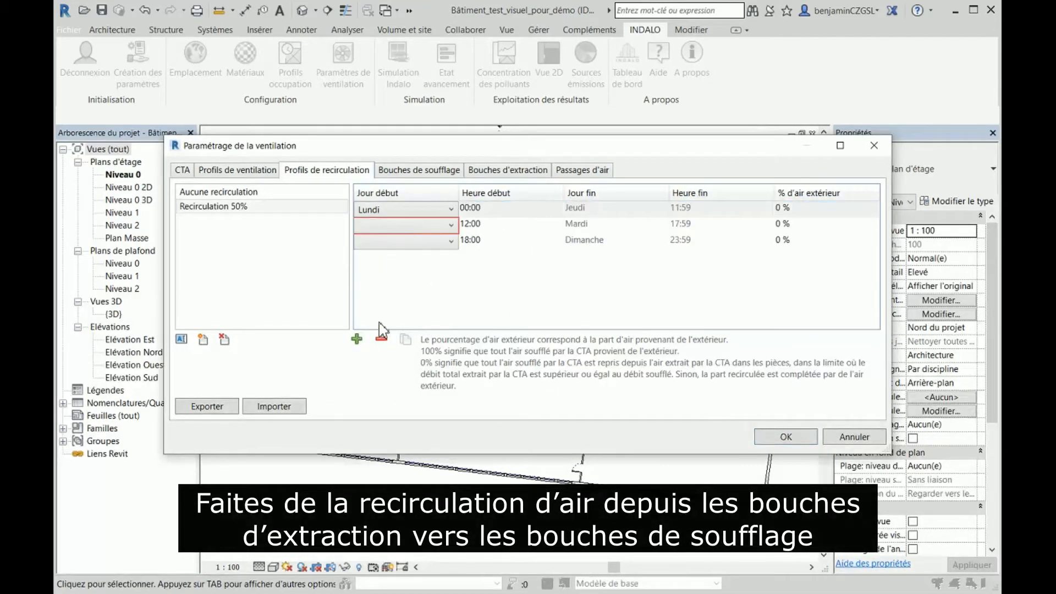
click(389, 226)
click(385, 255)
double_click(779, 225)
key(Return)
Duplicate the Mardi 12:00 to 17:59 recirculation period onto Mercredi and the following days
click(615, 224)
click(405, 340)
click(468, 260)
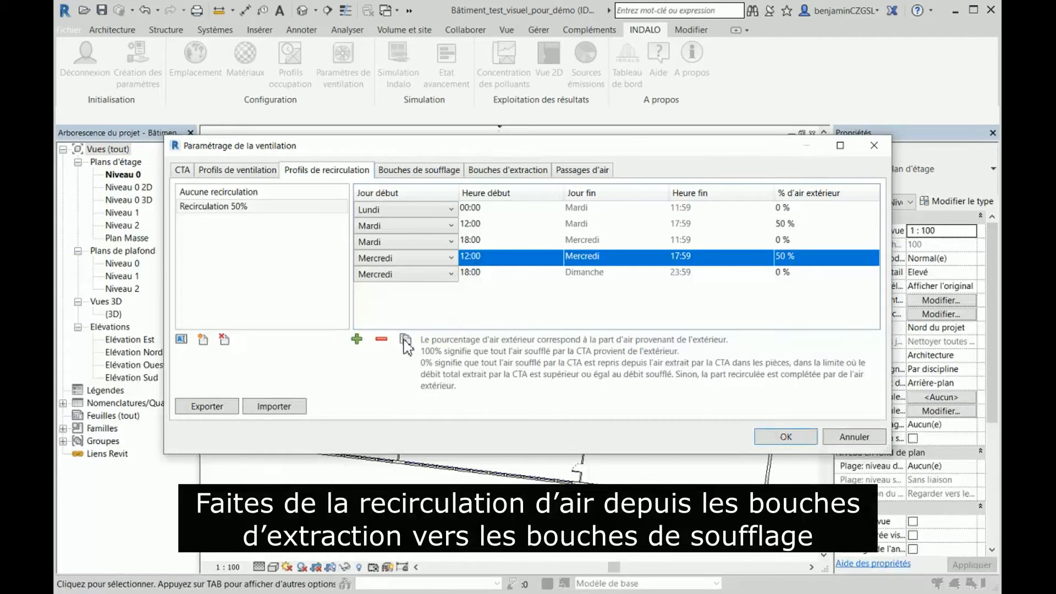
click(405, 339)
click(405, 340)
Assign the Recirculation 50% profile to the Classes + sanitaires air handling unit
click(186, 171)
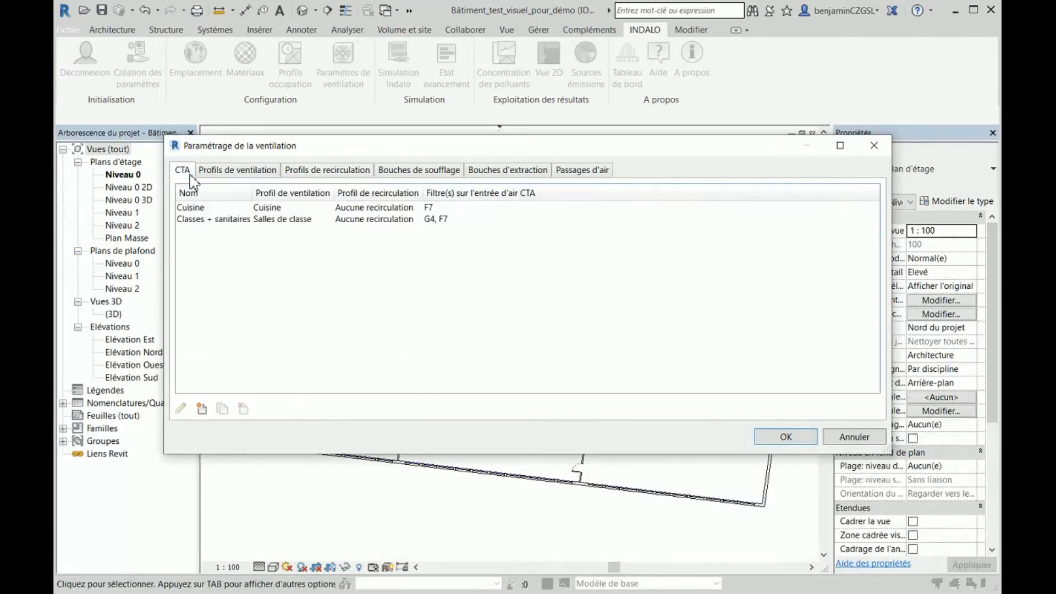
click(215, 221)
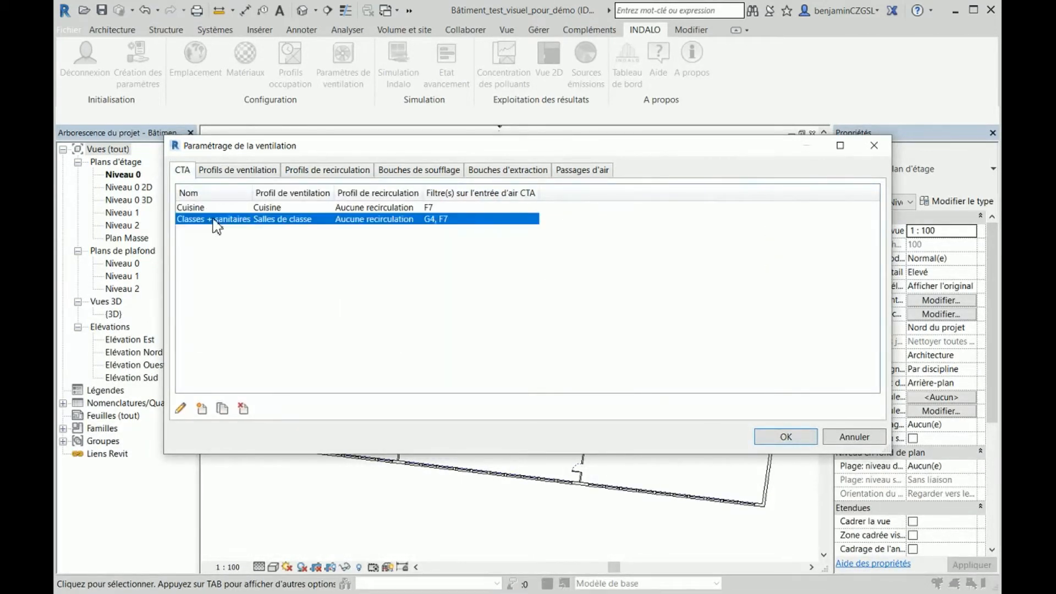
click(182, 409)
click(433, 289)
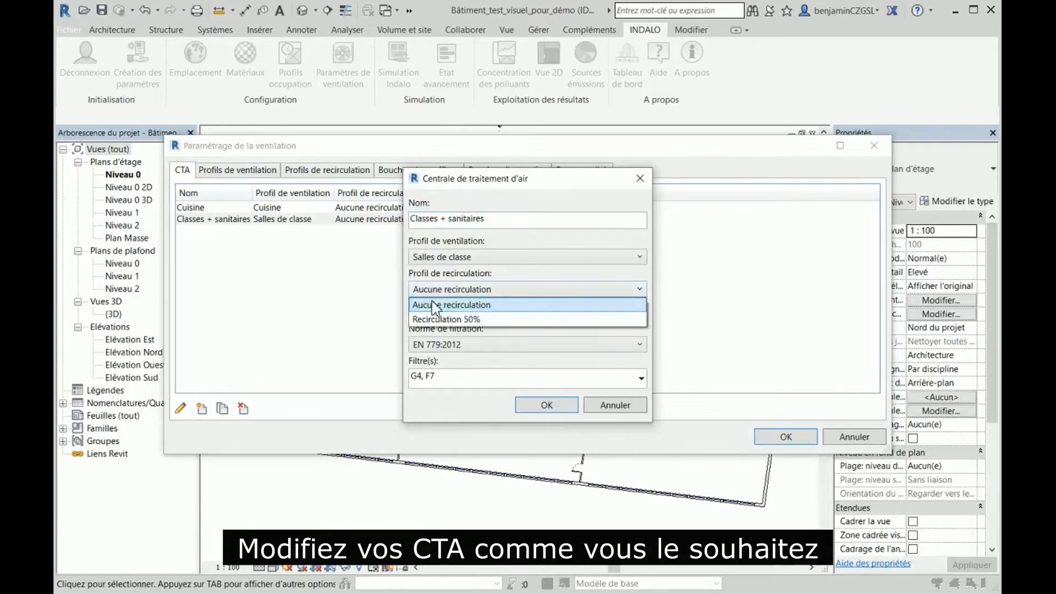
click(440, 320)
click(531, 407)
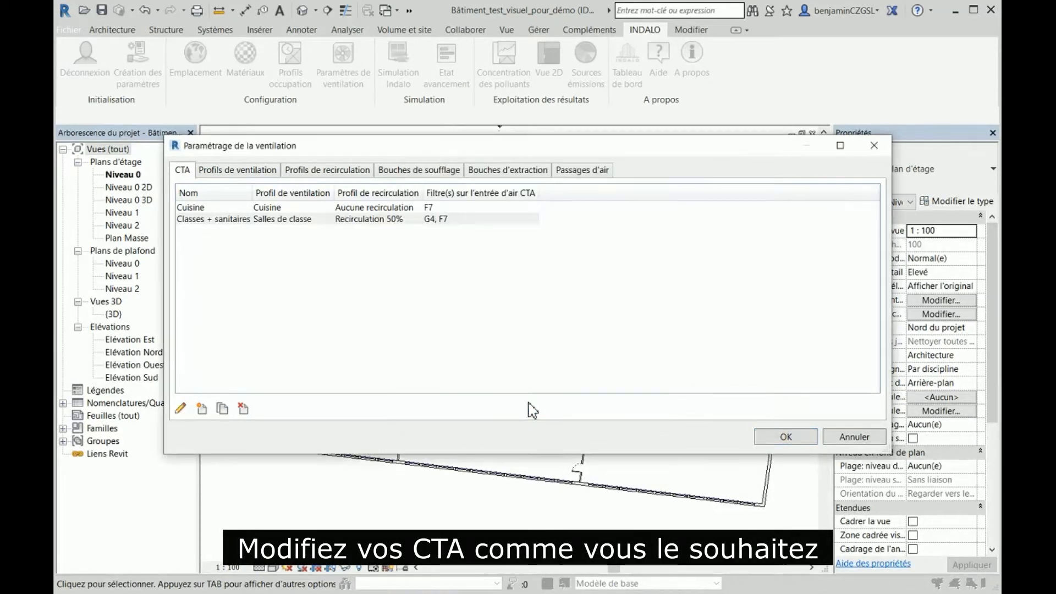
click(763, 438)
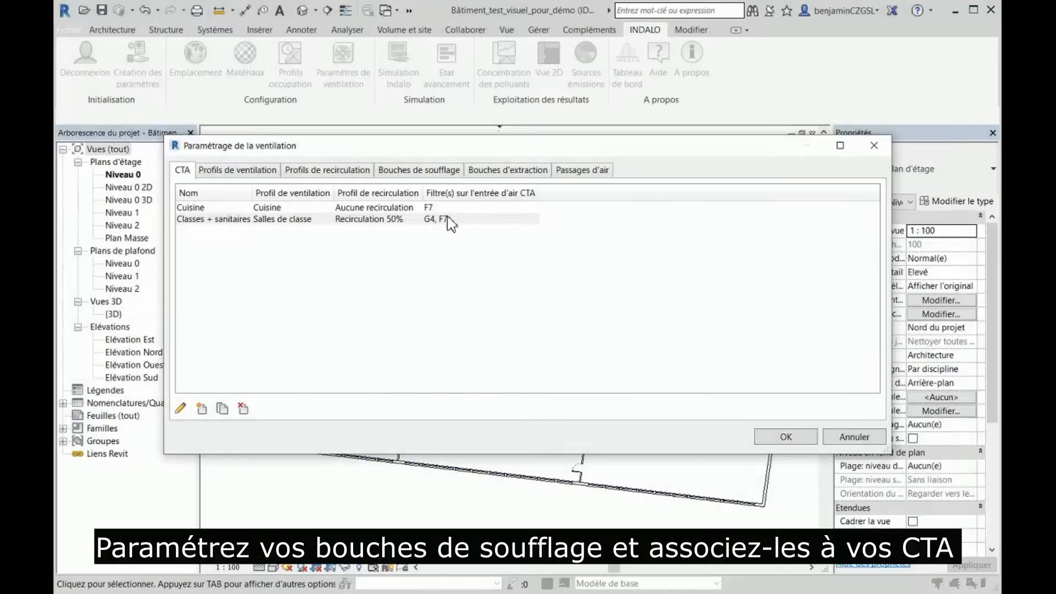
Add a supply outlet named Classes connected to the Classes + sanitaires unit, with a 450 m³/h flow rate
click(424, 171)
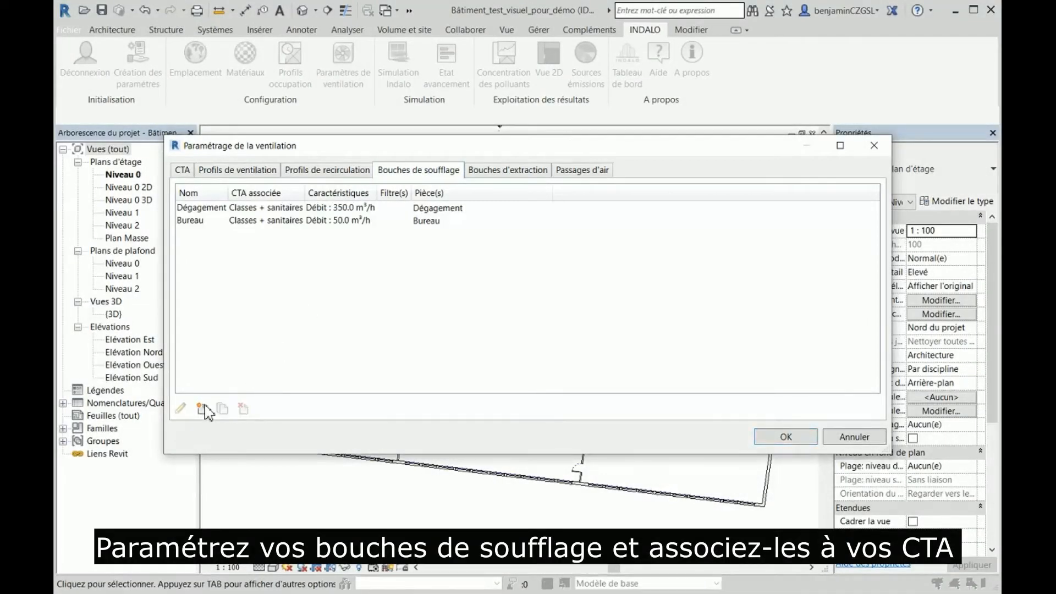
click(202, 408)
drag(495, 212, 378, 225)
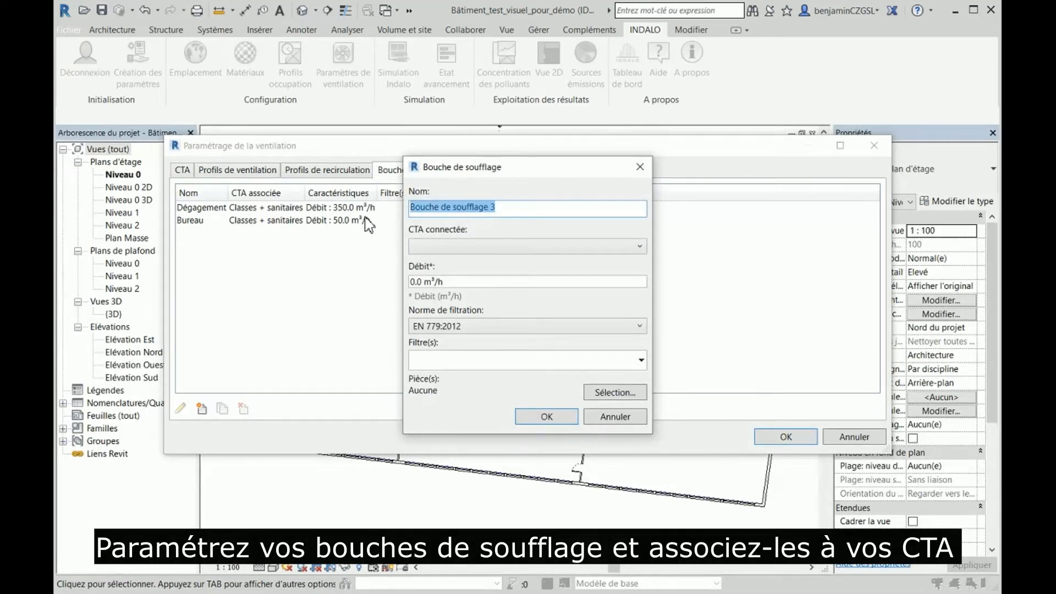
text(Classes)
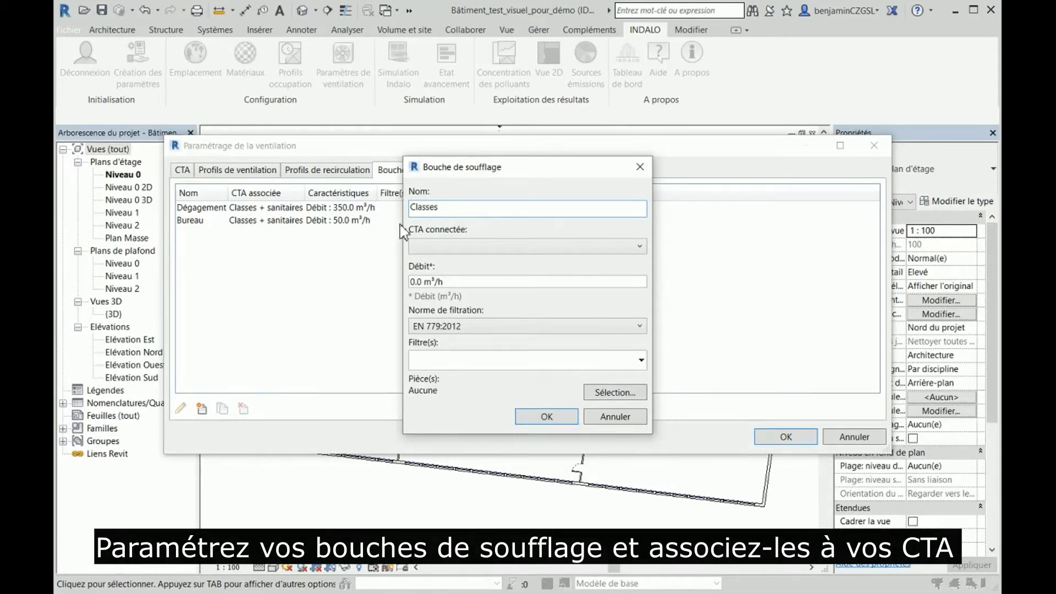
click(429, 248)
click(426, 277)
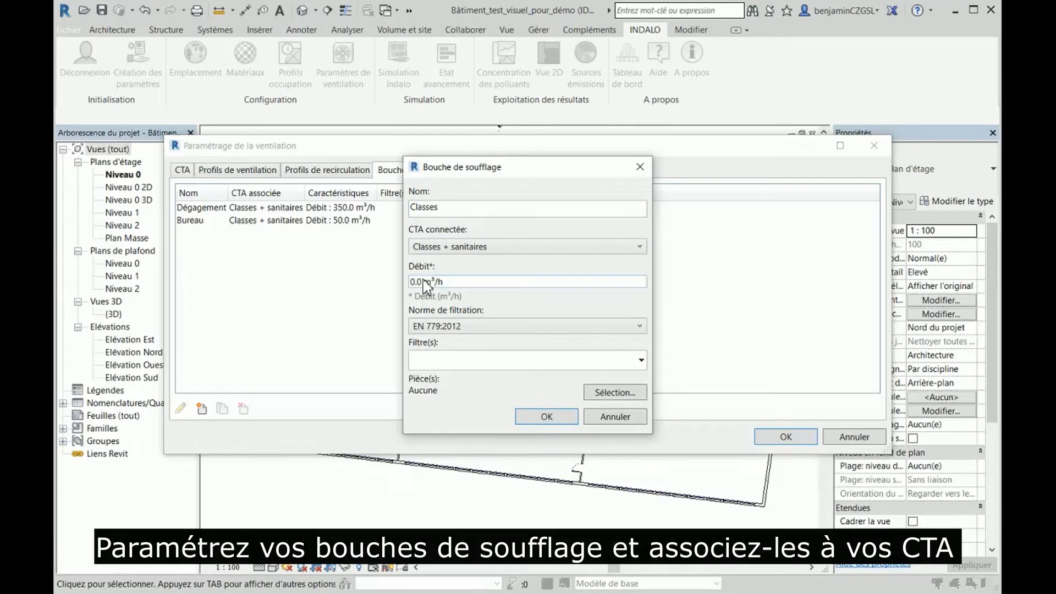
drag(424, 283, 405, 287)
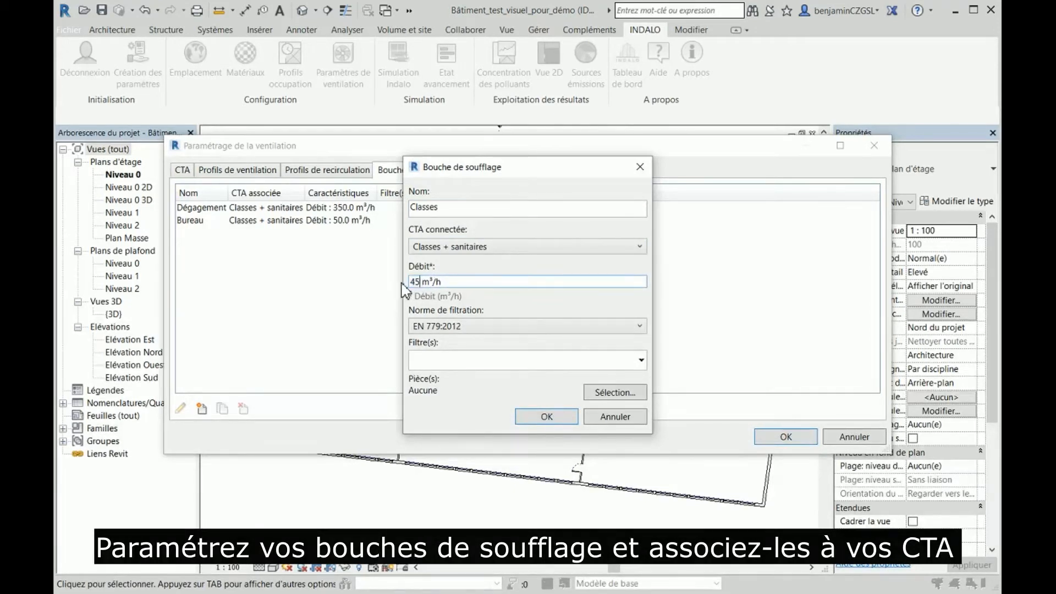
text(450)
Fit the Classes supply outlet with an F7 filter and assign it to rooms Salle 1,1, Salle 1,2, Salle 1,3 and Salle 1,4
click(439, 360)
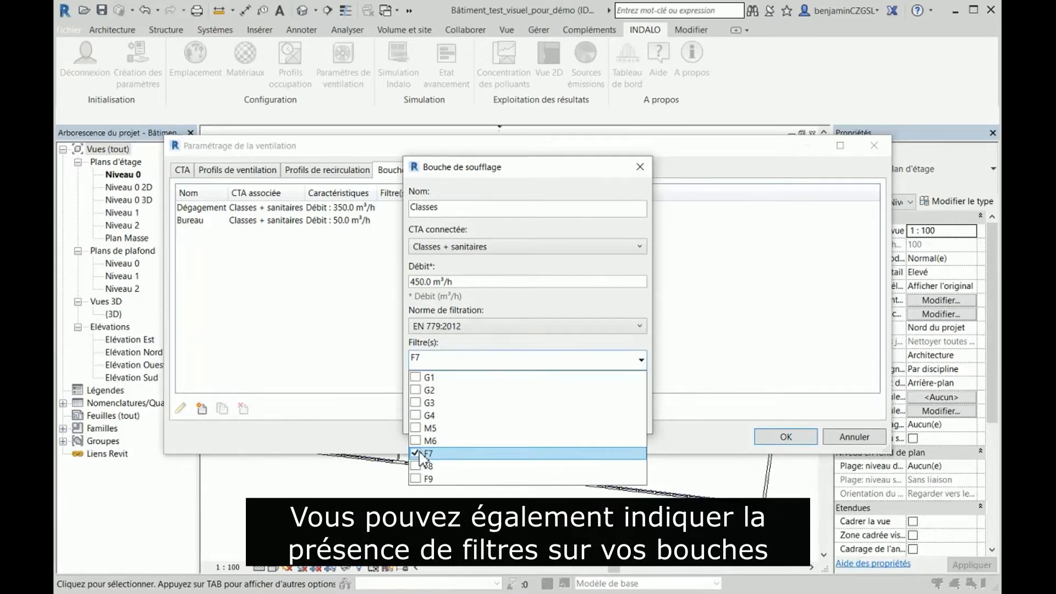
click(442, 363)
click(608, 394)
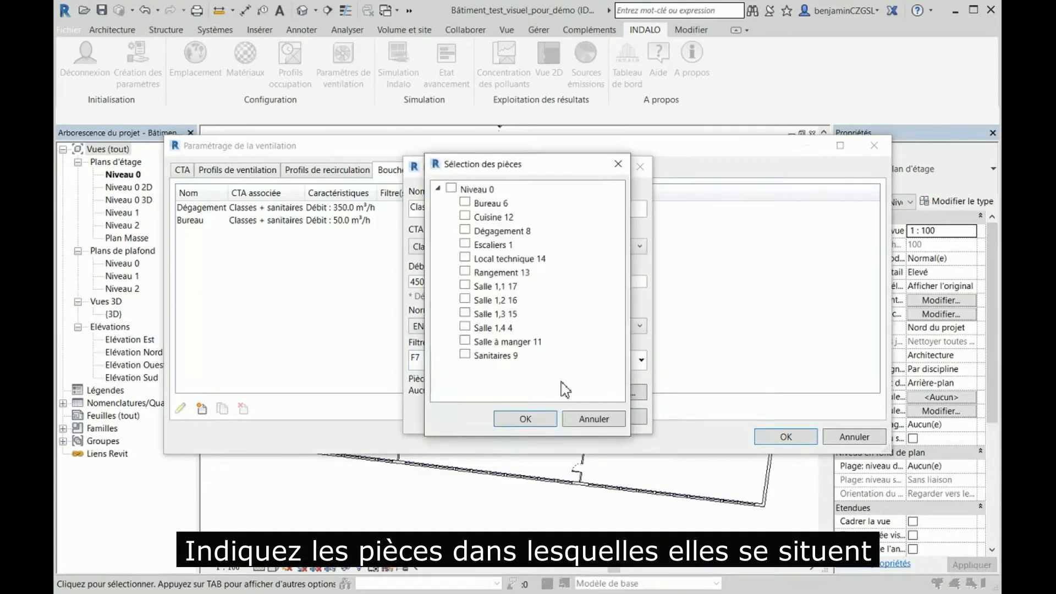
click(465, 300)
click(524, 420)
click(541, 417)
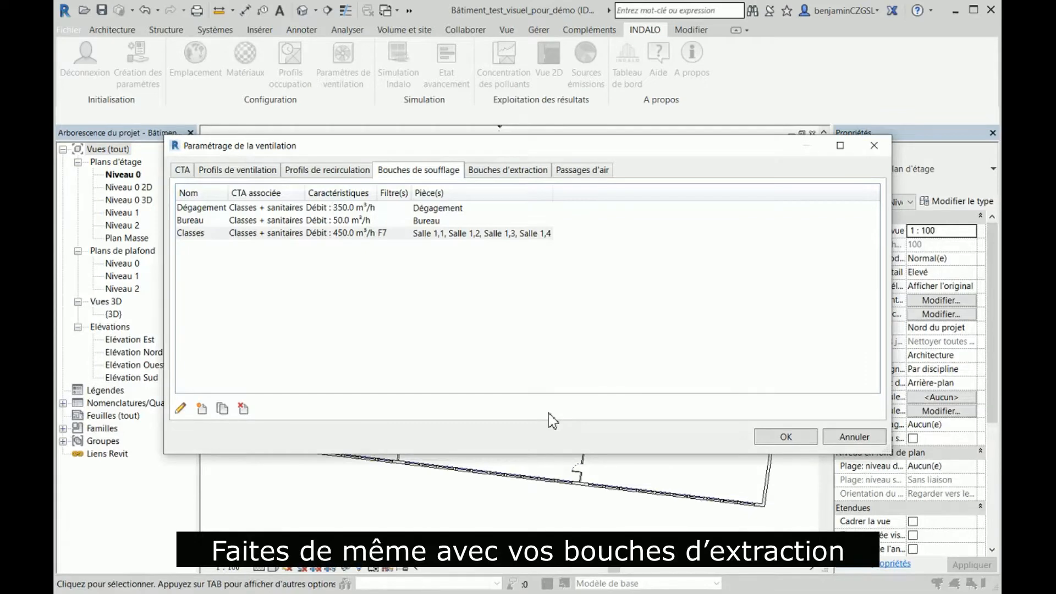
Add a self-regulating (Autoréglable) extraction outlet named Classes, connected to the Classes + sanitaires unit, with a 450 m³/h flow rate
click(499, 170)
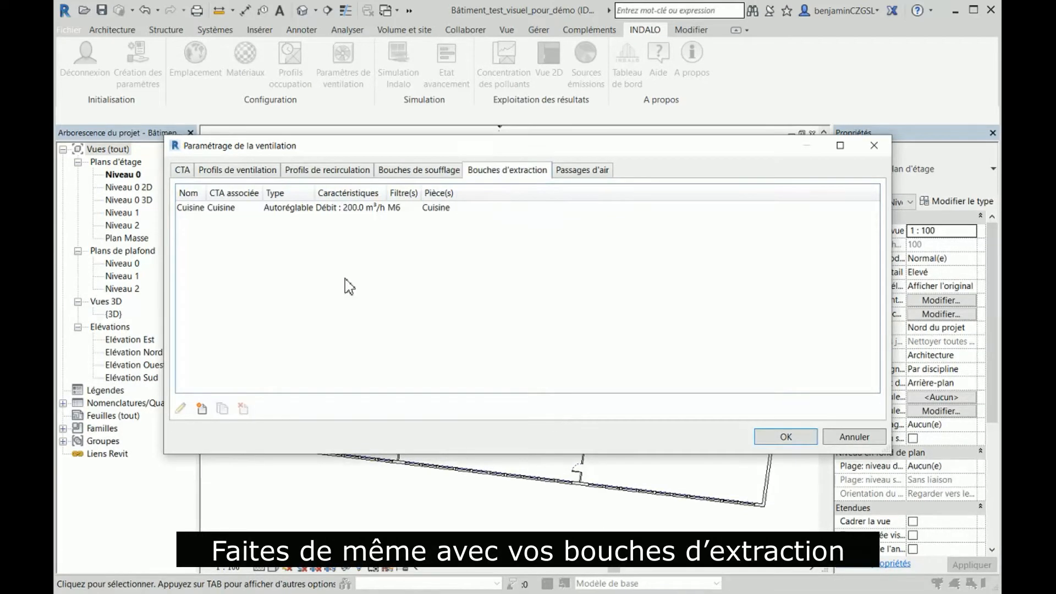
click(202, 408)
drag(493, 213, 371, 215)
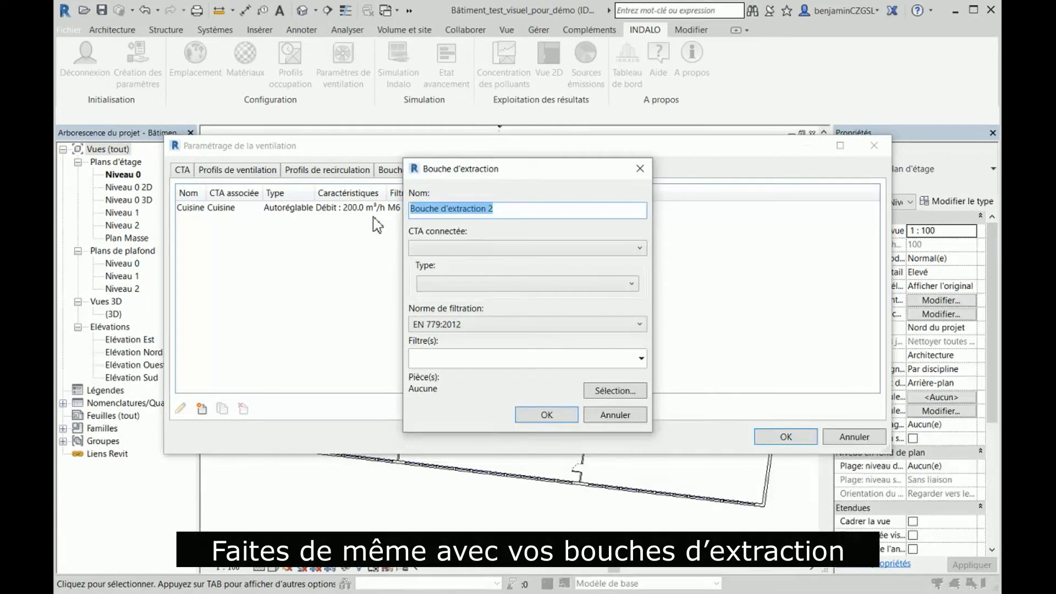
text(Classes)
click(422, 248)
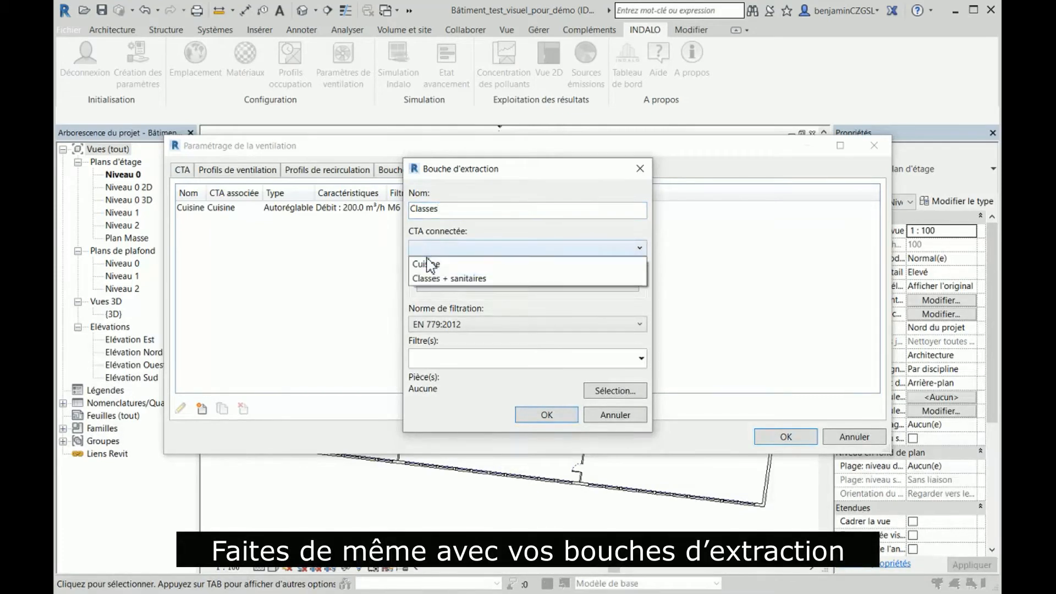
click(445, 279)
click(444, 300)
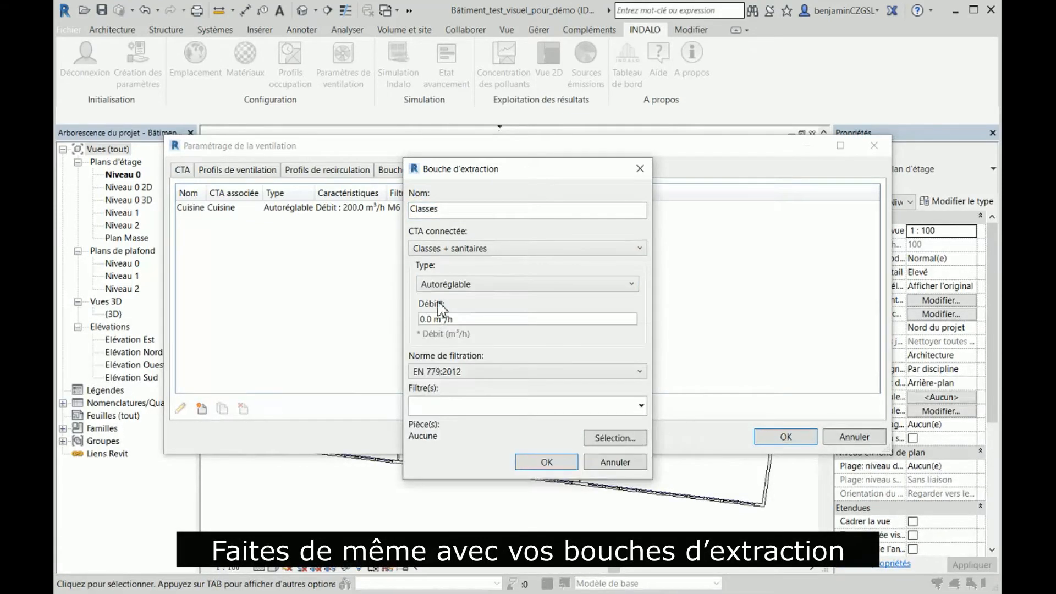
text(450)
Assign the Classes extraction outlet to rooms Salle 1,1, Salle 1,2, Salle 1,3 and Salle 1,4 and save it
click(592, 437)
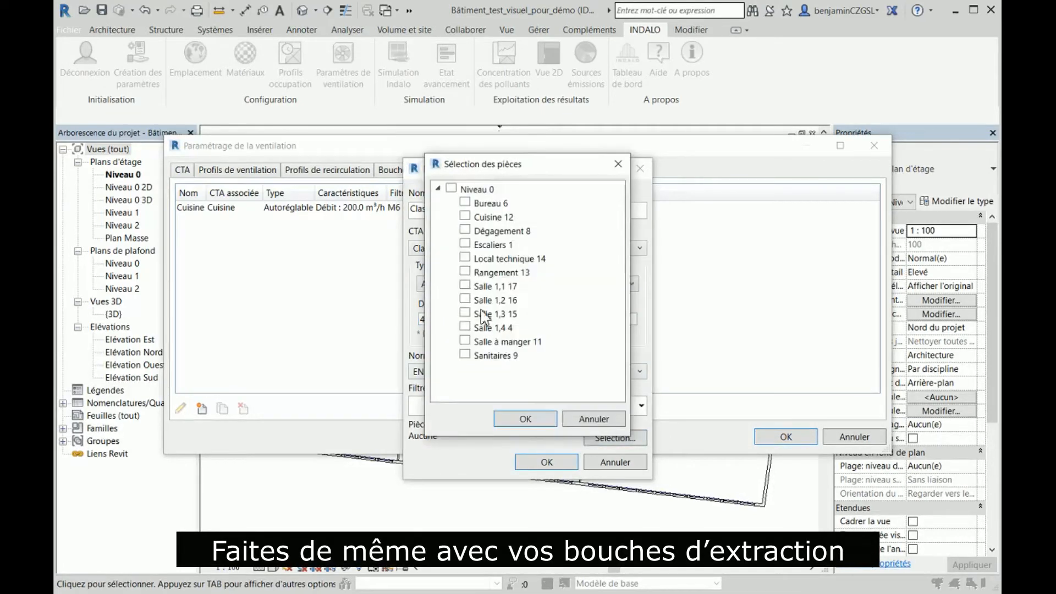
click(464, 285)
click(465, 299)
click(464, 327)
click(525, 418)
click(547, 462)
Add another extraction outlet connected to the Classes + sanitaires unit, of the type regulated by pollutant levels (Régulée)
click(202, 408)
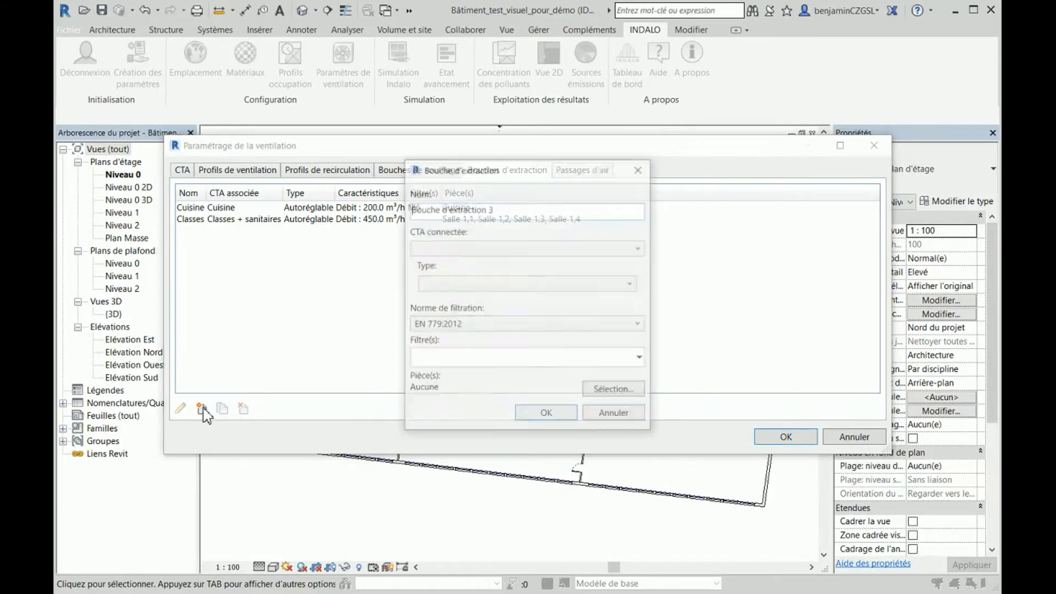
click(527, 248)
click(440, 278)
click(438, 284)
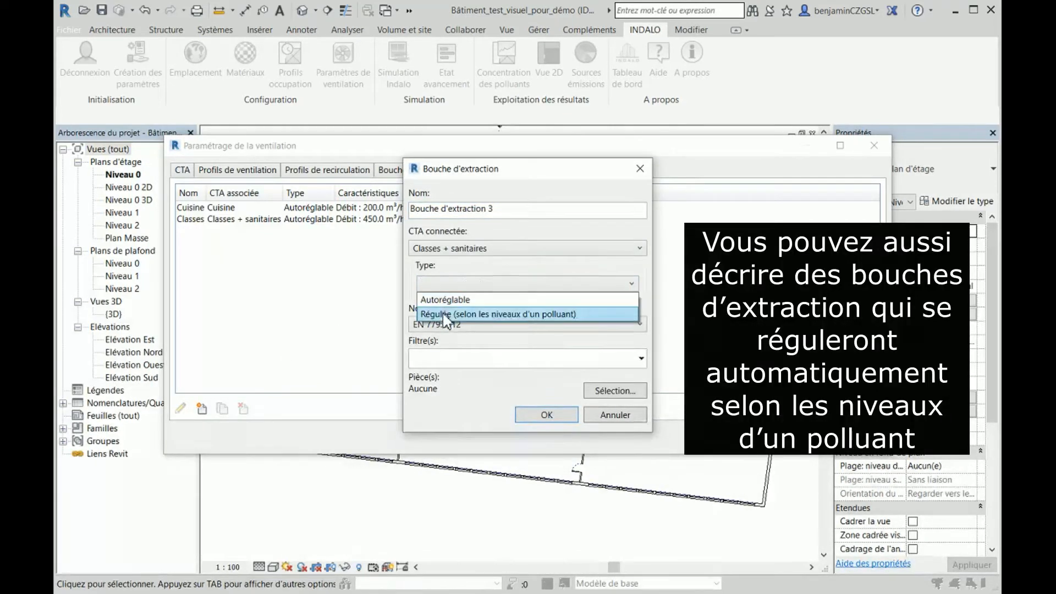
click(478, 313)
Set the regulated extraction outlet's relative humidity thresholds to 30 and 60% and its flow limits to 5 and 45 m³/h
click(458, 357)
text(30)
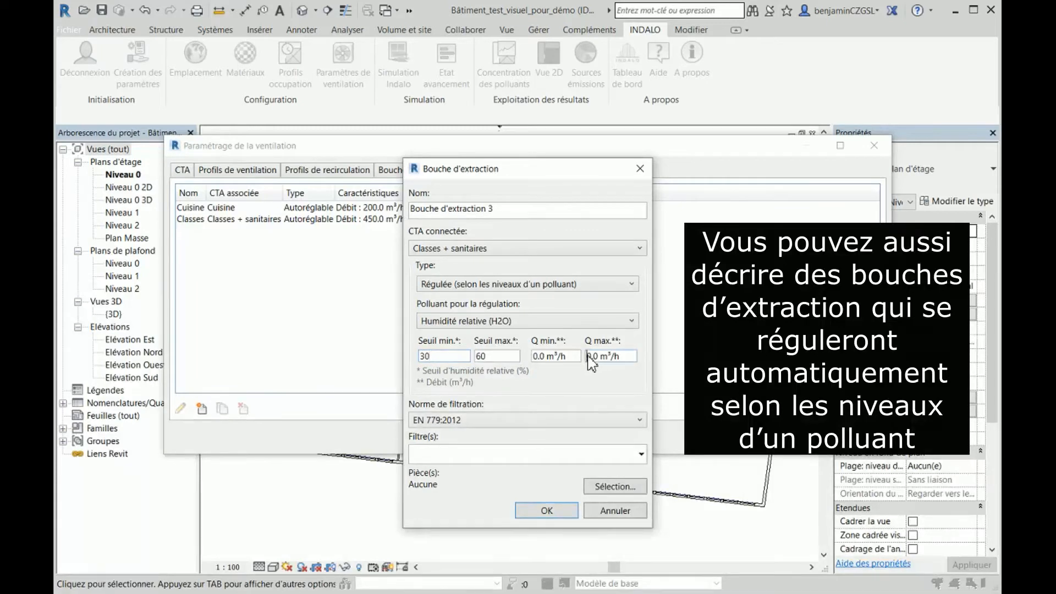
text(45)
click(538, 359)
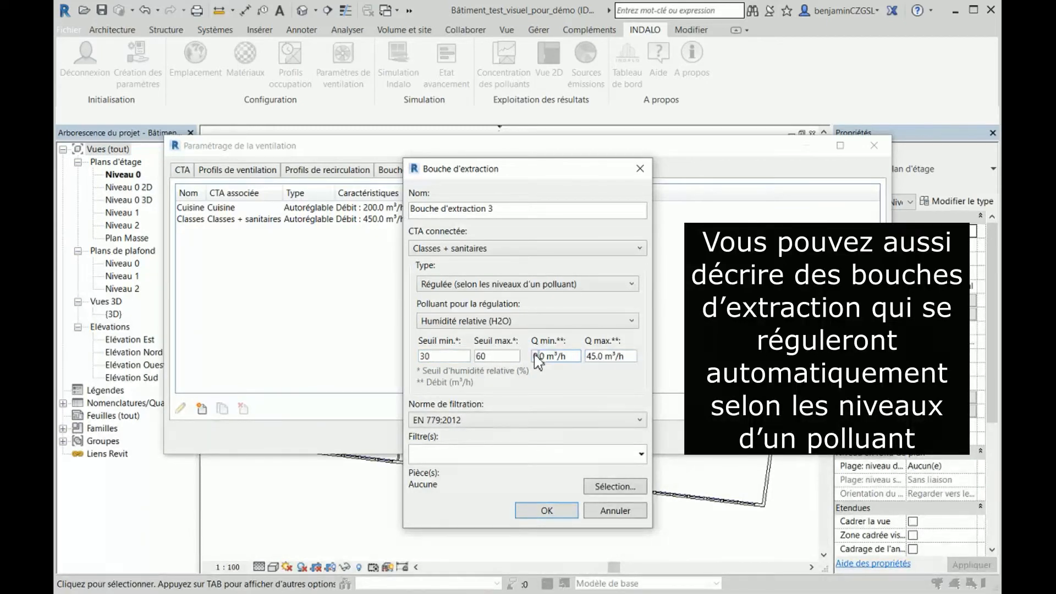
click(554, 508)
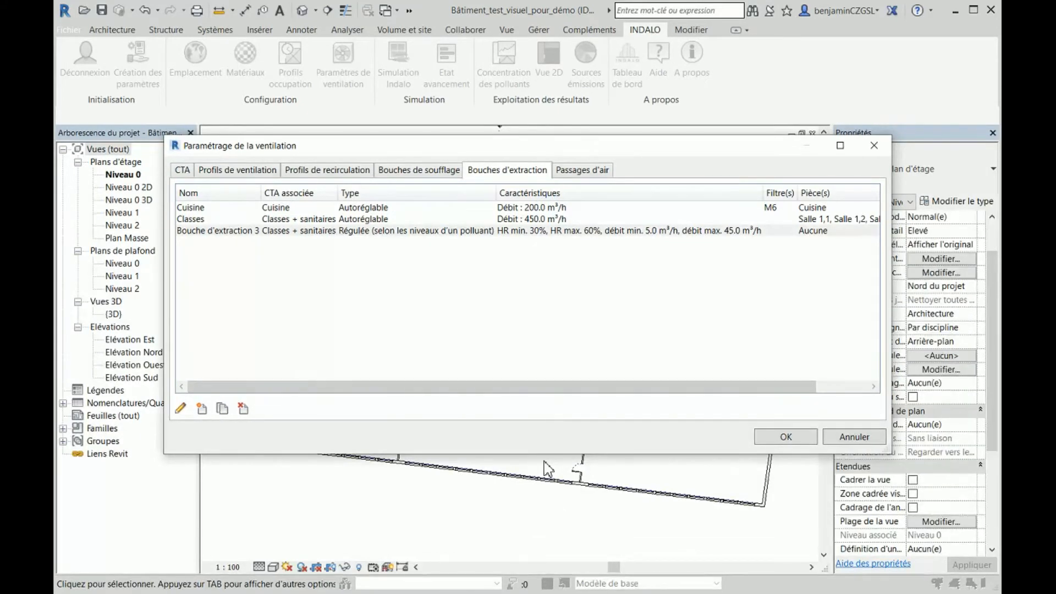
Add a self-regulating air inlet/outlet passage with a 45 m³/h flow rate, controlled by the Ouverture entrée d'air profile
click(563, 173)
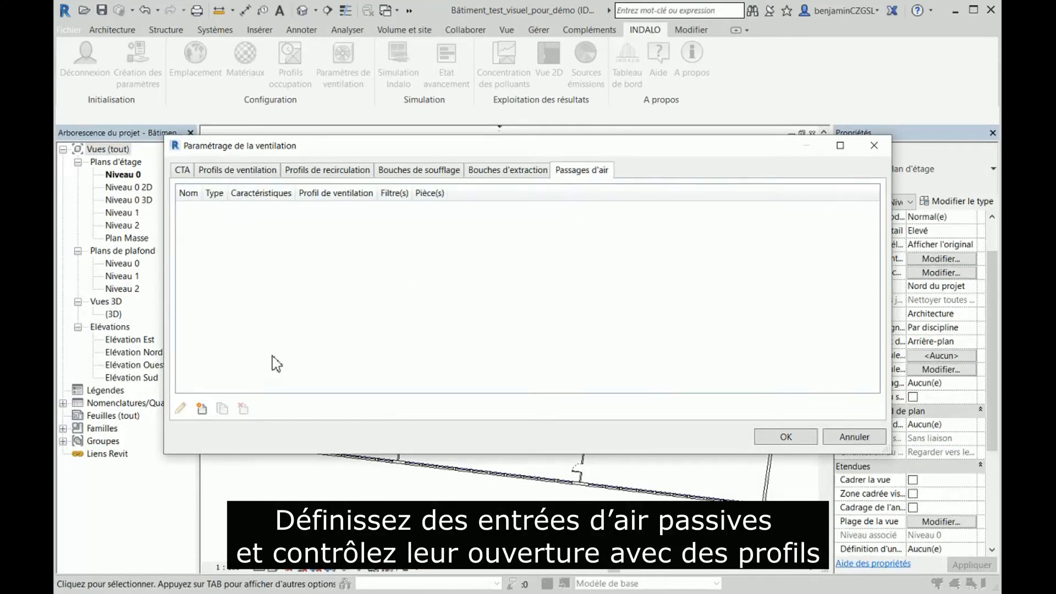
click(202, 408)
click(438, 246)
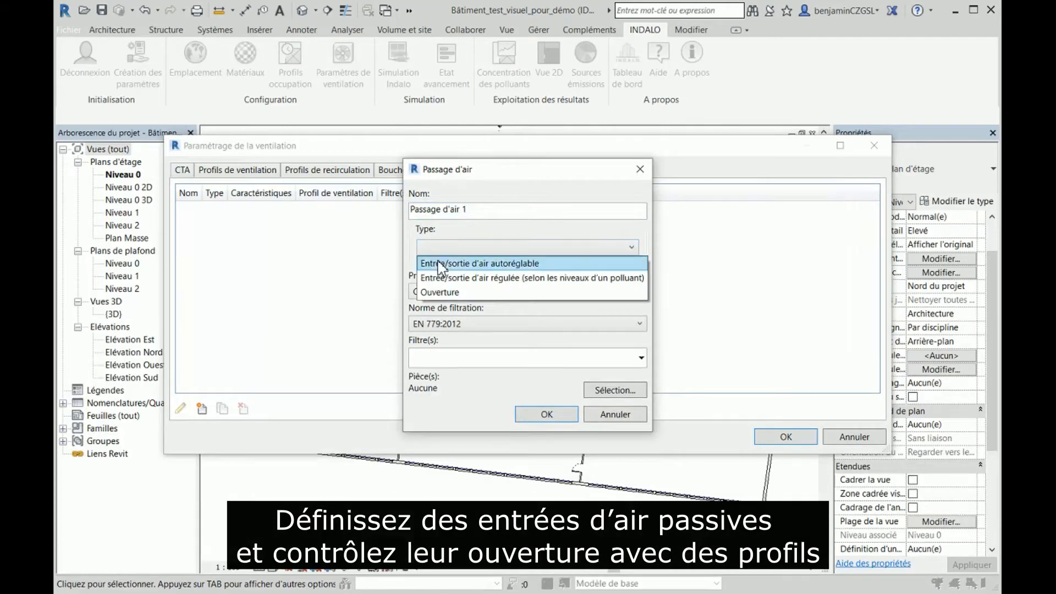
click(438, 262)
click(423, 284)
text(45)
click(436, 340)
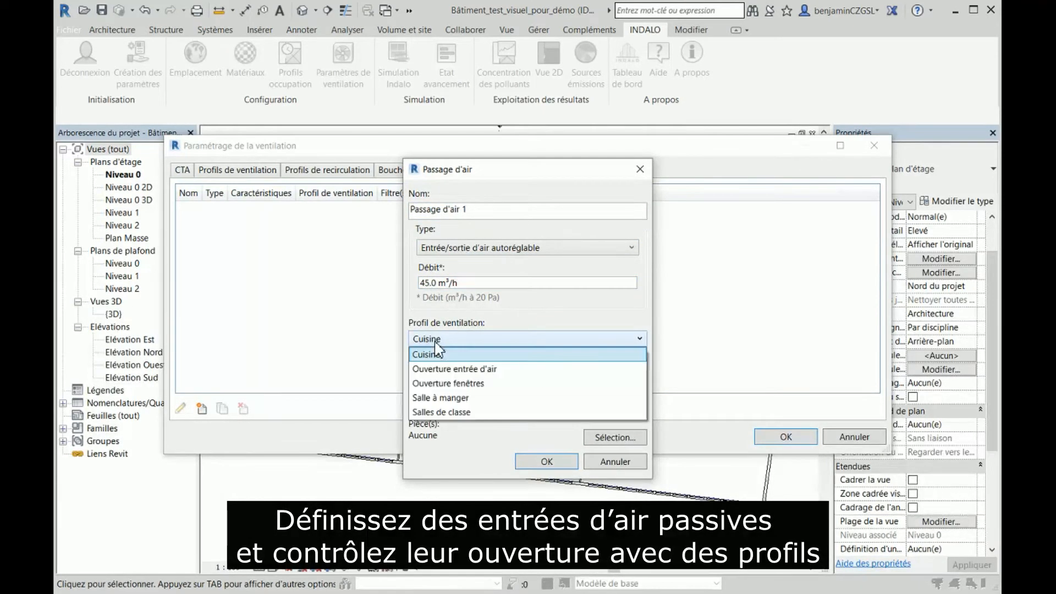
click(445, 369)
click(547, 461)
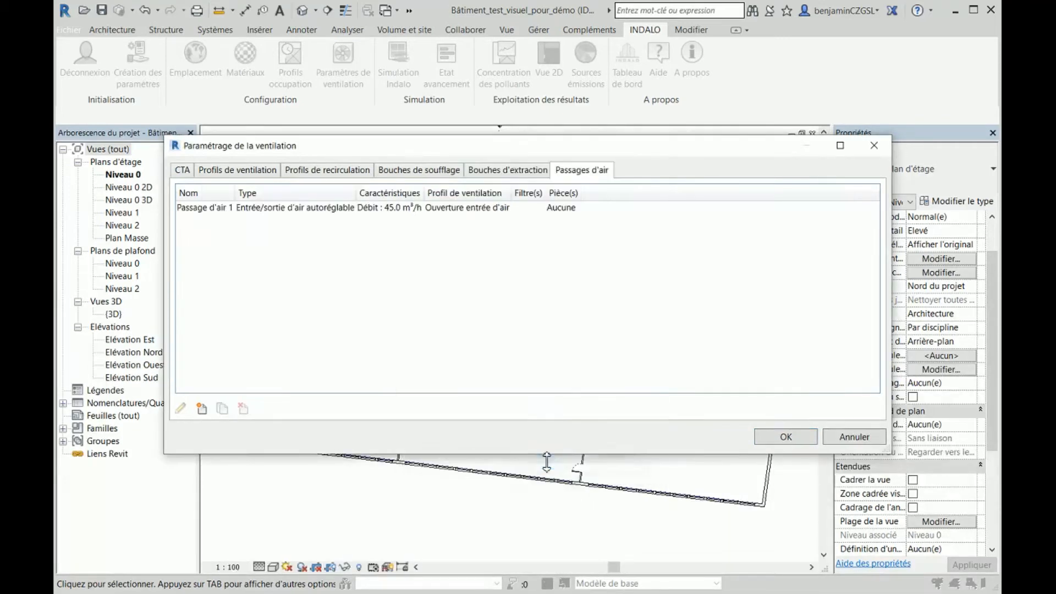
Add an air passage regulated by relative humidity, with thresholds of 45 and 55% and flow limits of 5 and 35 m³/h
click(203, 409)
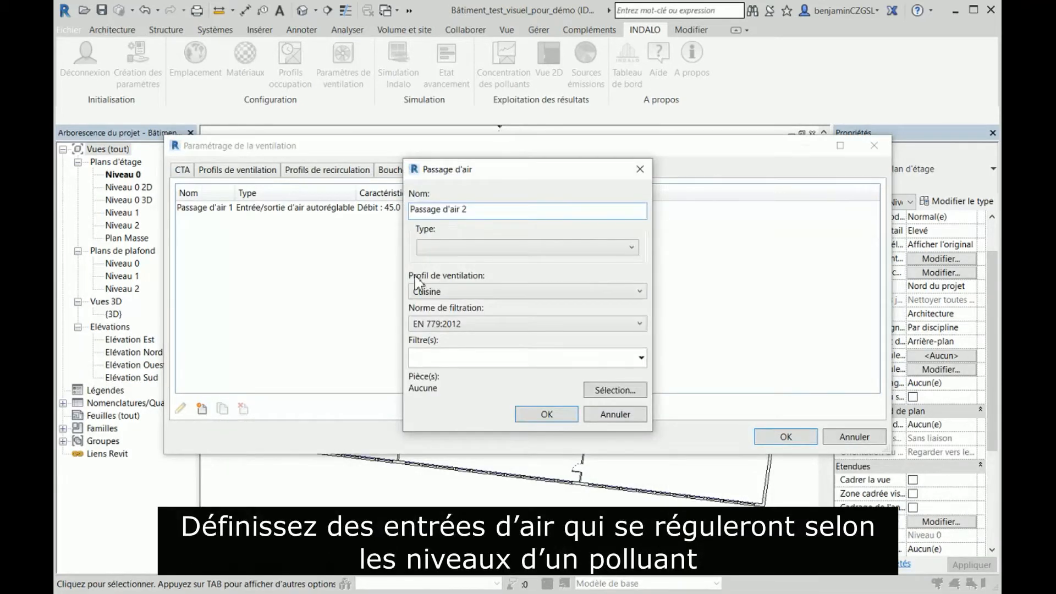
click(437, 247)
click(440, 274)
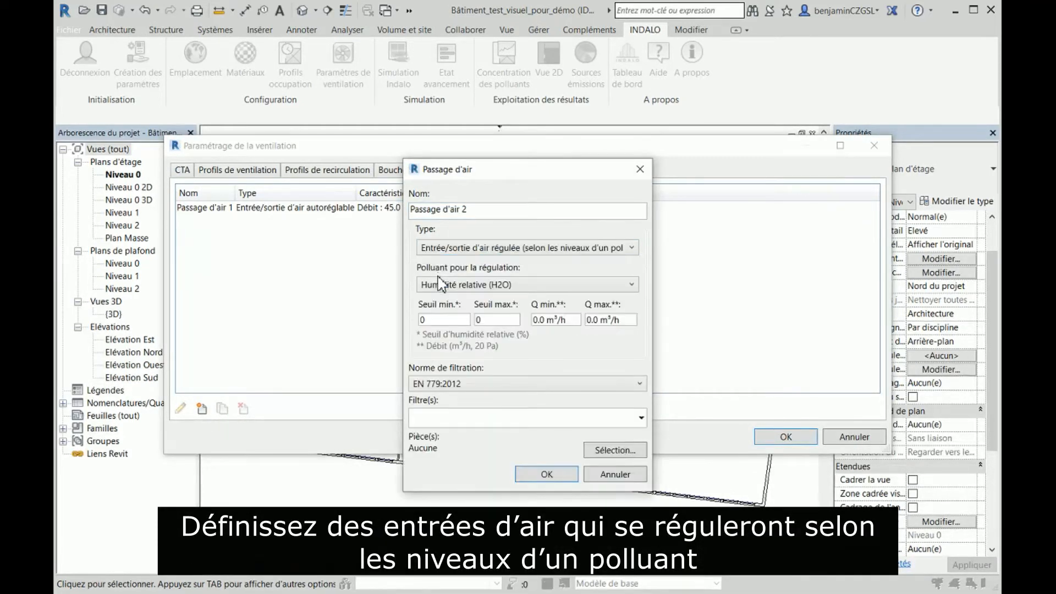
click(480, 319)
text(55)
click(441, 320)
text(5)
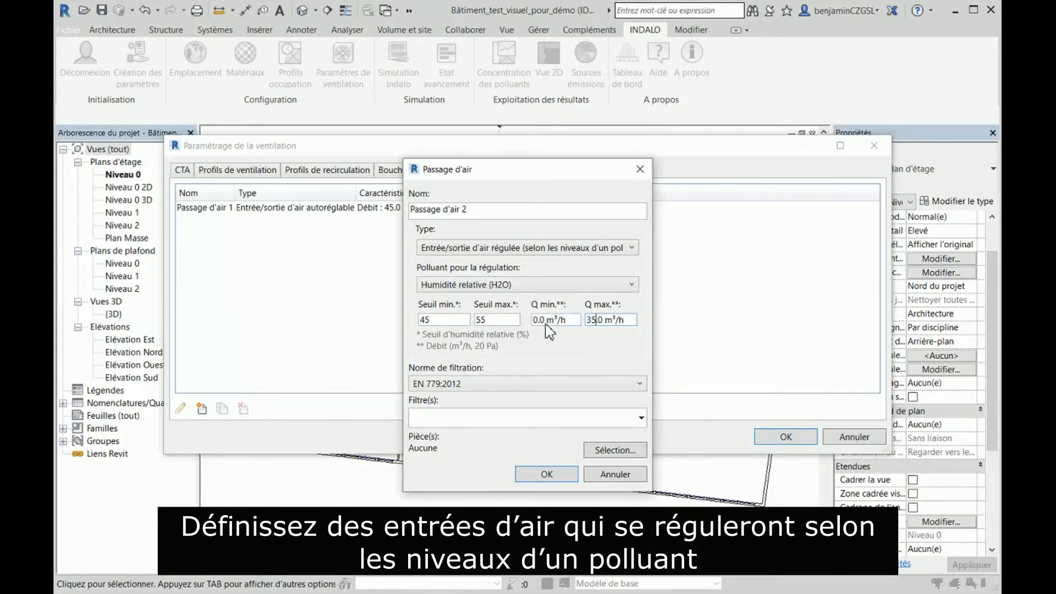
click(534, 320)
click(545, 475)
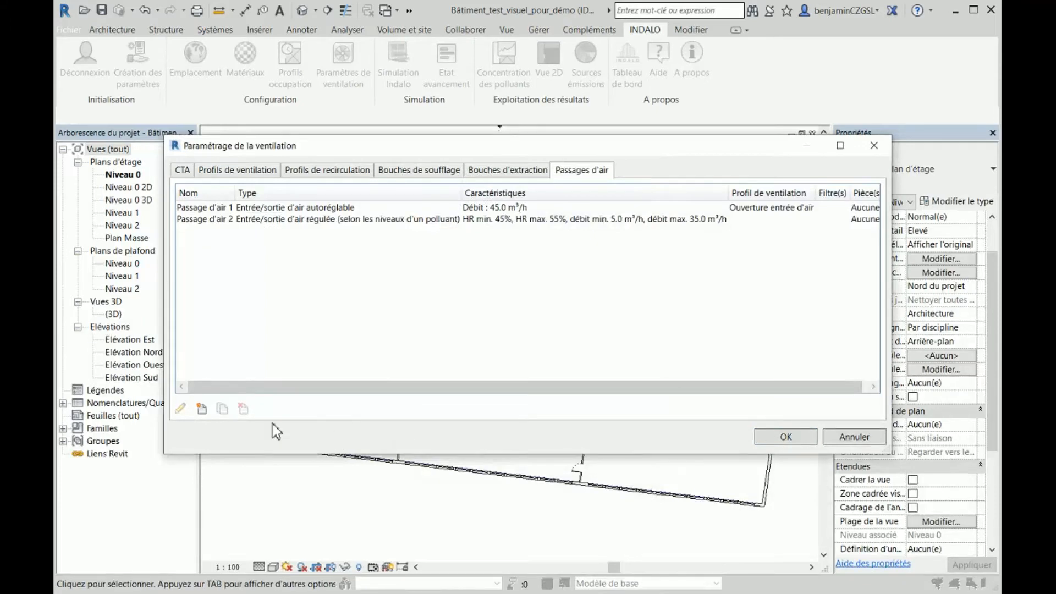
Add an Ouverture air passage of 3.00 m² controlled by the Ouverture fenêtres profile, and save the ventilation settings
click(202, 409)
click(459, 253)
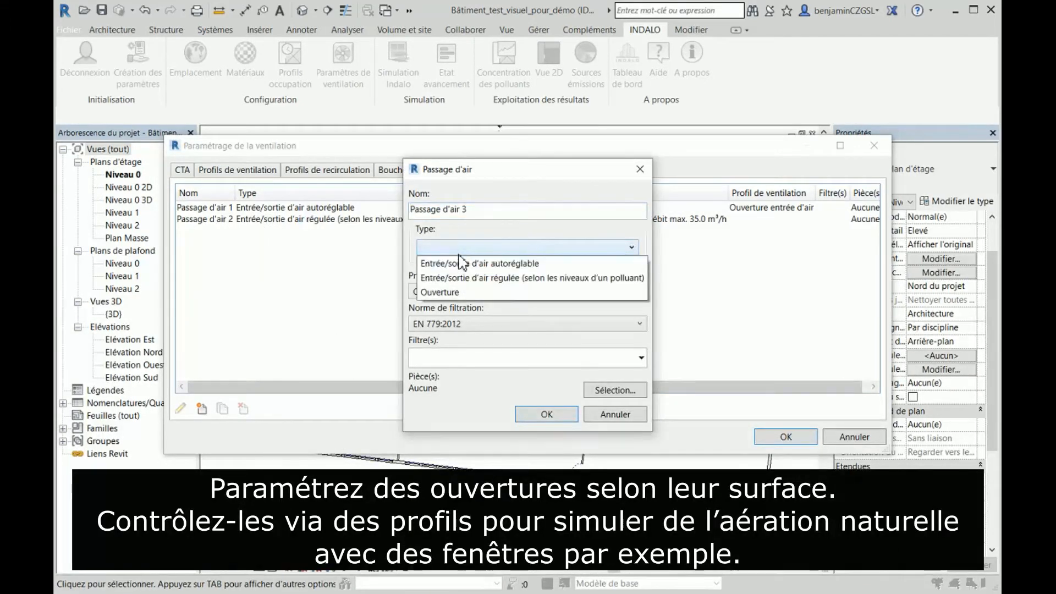
click(451, 289)
click(423, 284)
key(BackSpace)
text(3.00 m²)
click(447, 337)
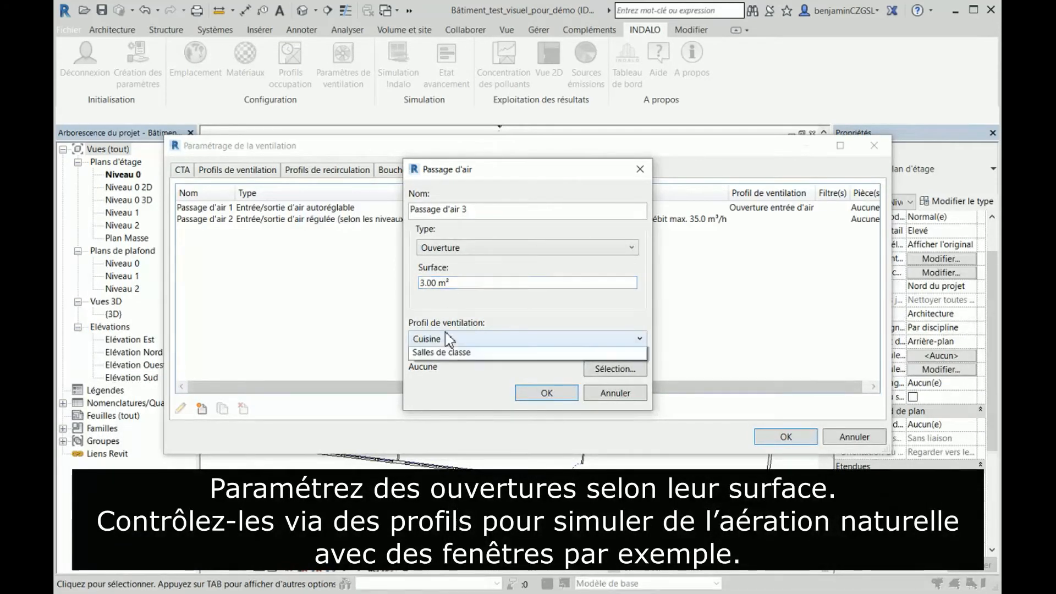
click(456, 383)
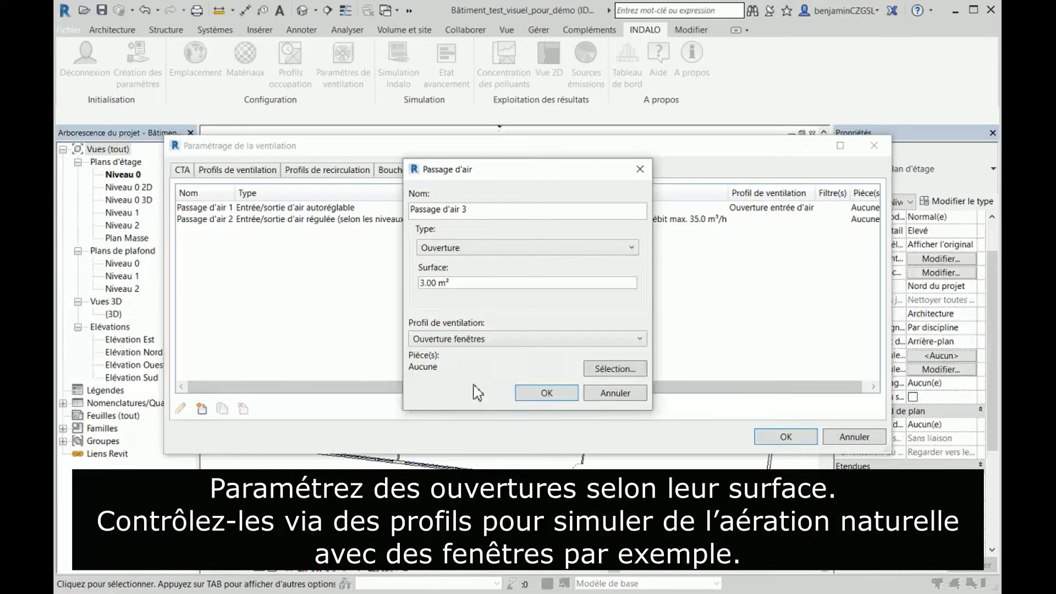
click(535, 398)
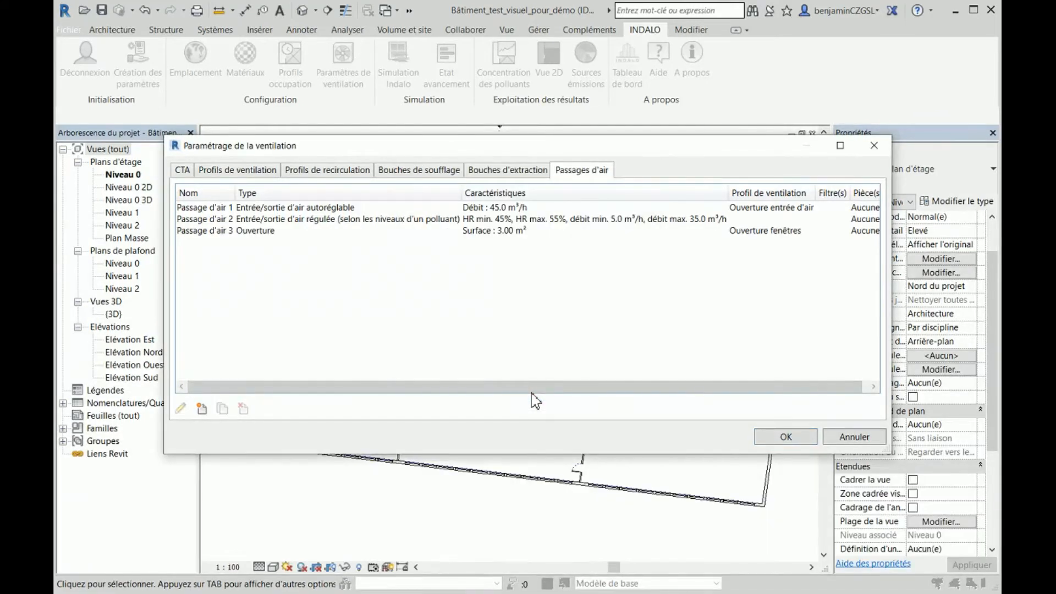
click(758, 435)
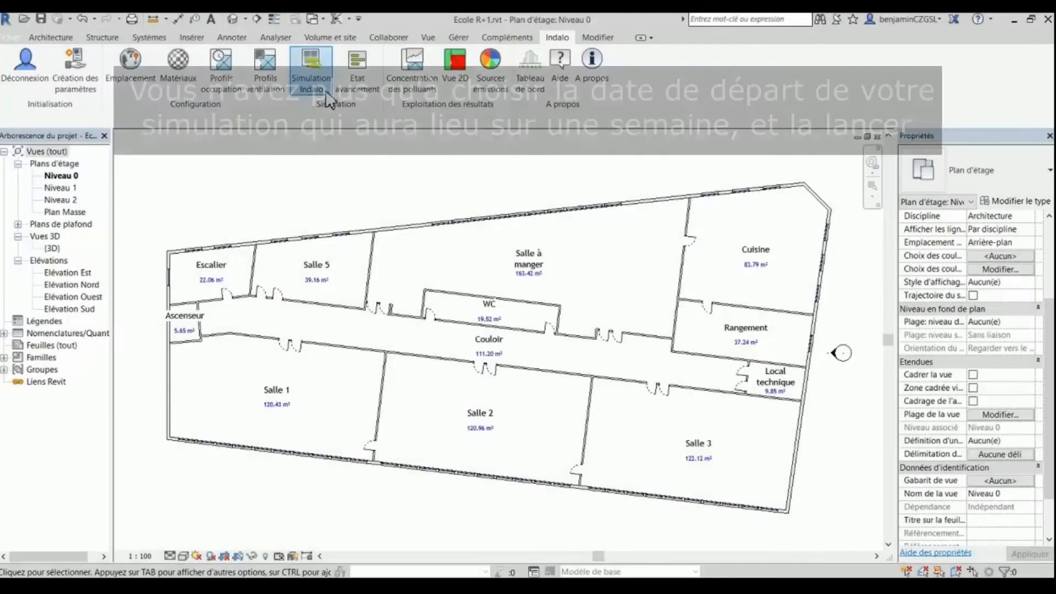
Launch the Indalo simulation with a start date of 10 Juin, accepting the generated warnings
click(311, 71)
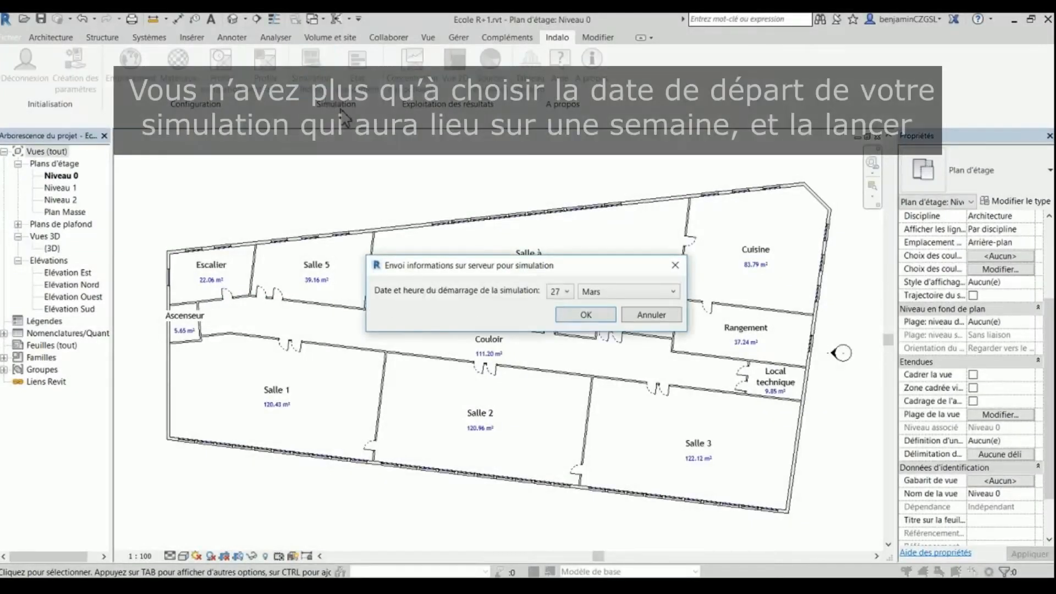
click(558, 292)
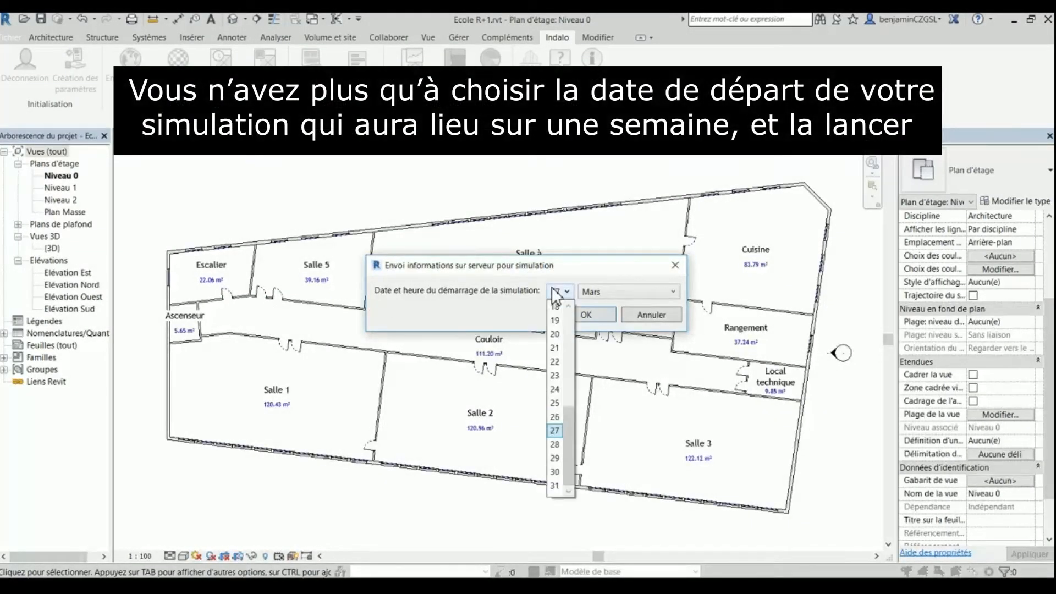
scroll(560, 317, up, 3)
click(556, 319)
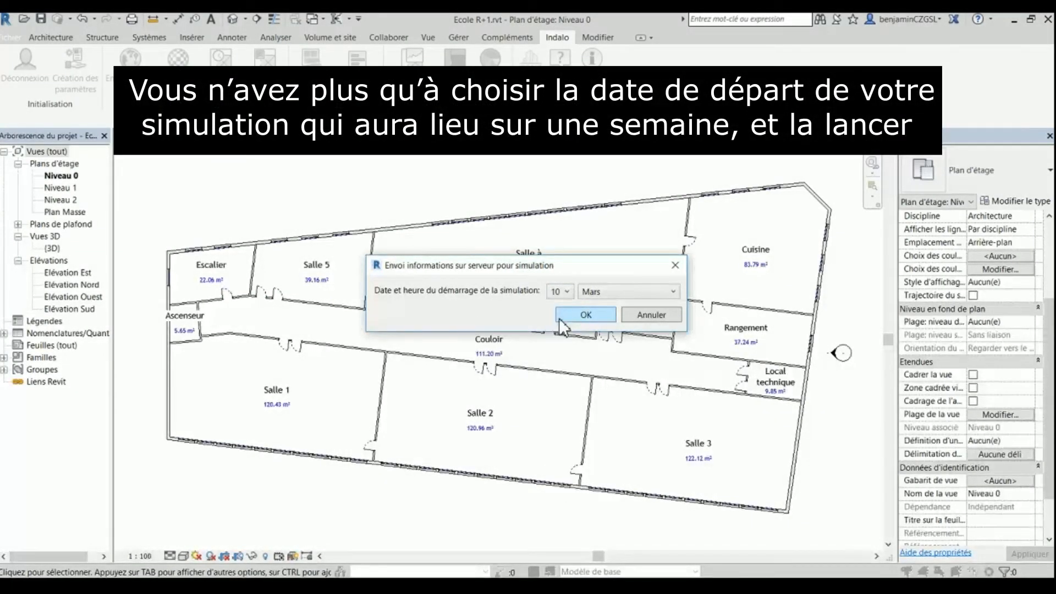
click(593, 289)
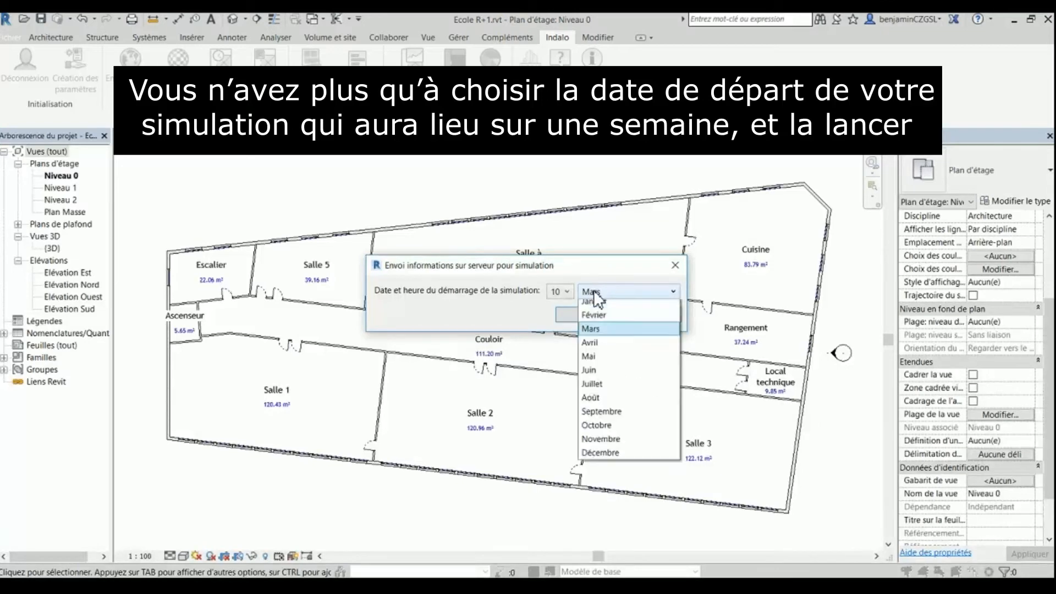
click(597, 369)
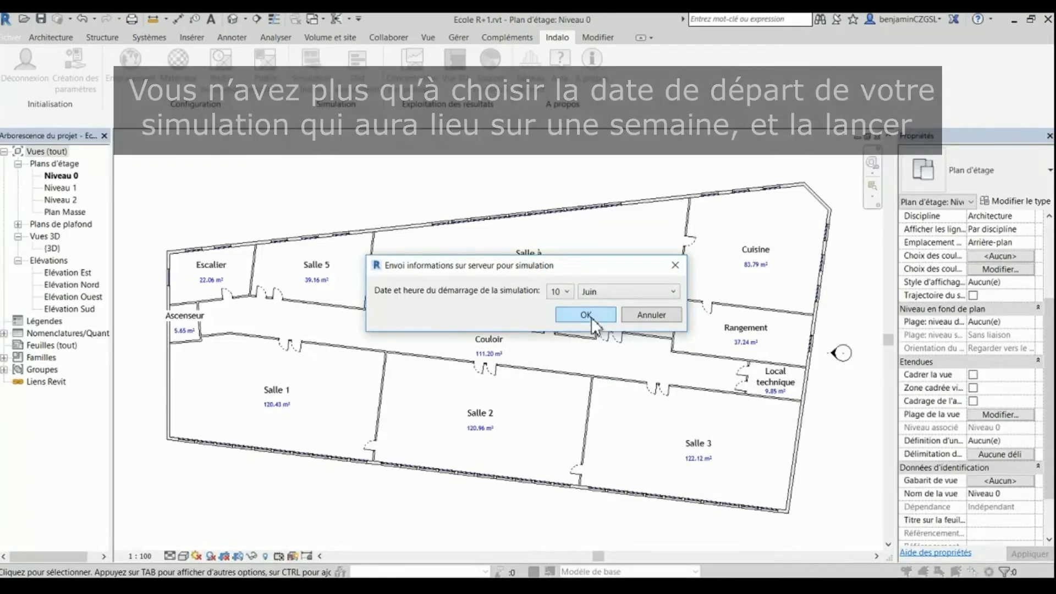
click(591, 316)
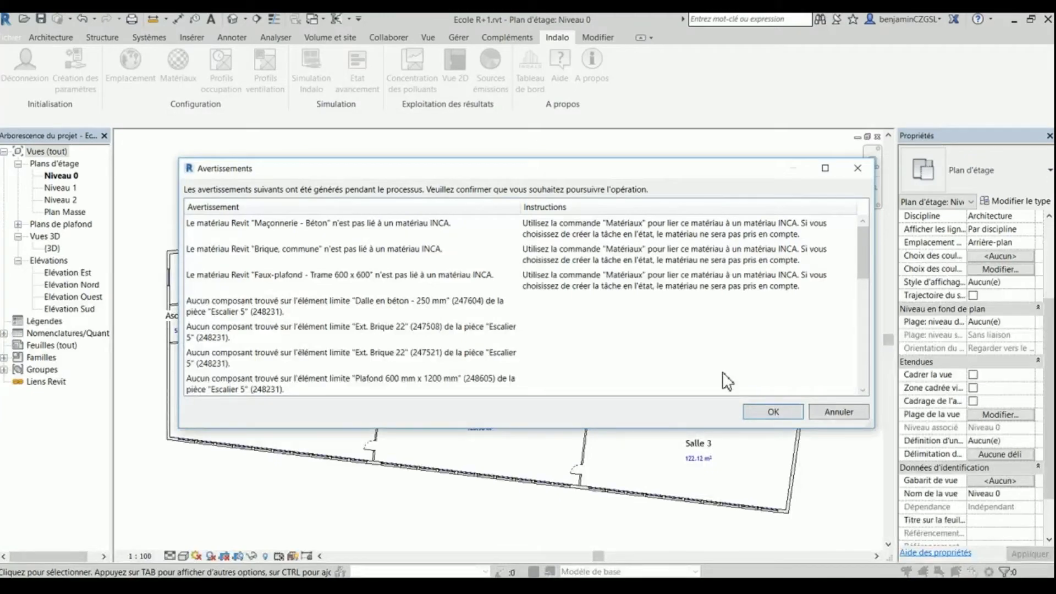
click(767, 409)
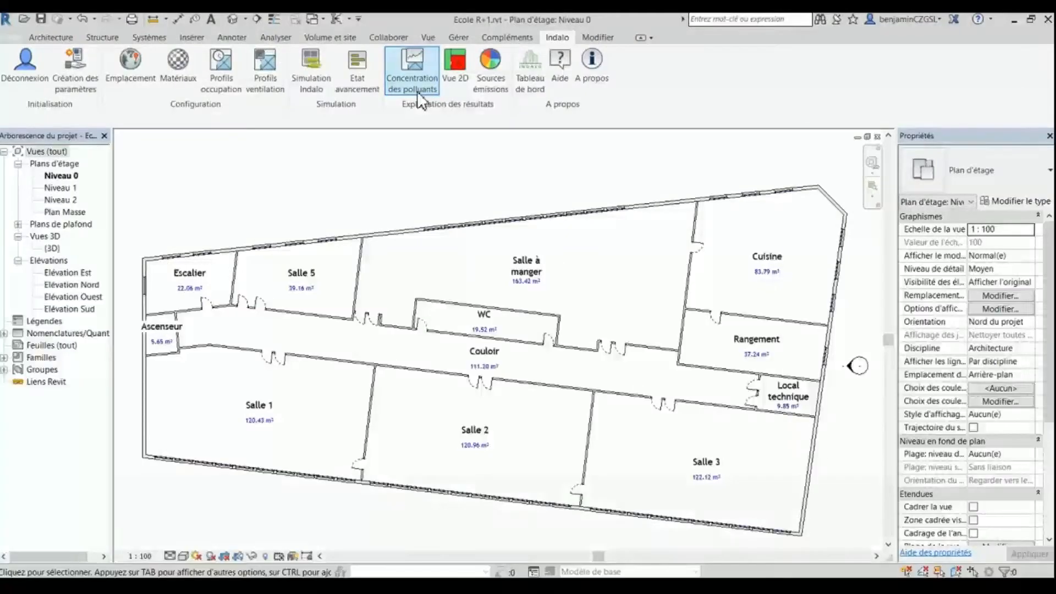
Display the week-long concentration graph of Formaldéhyde (HCHO) for Salle 1
click(417, 91)
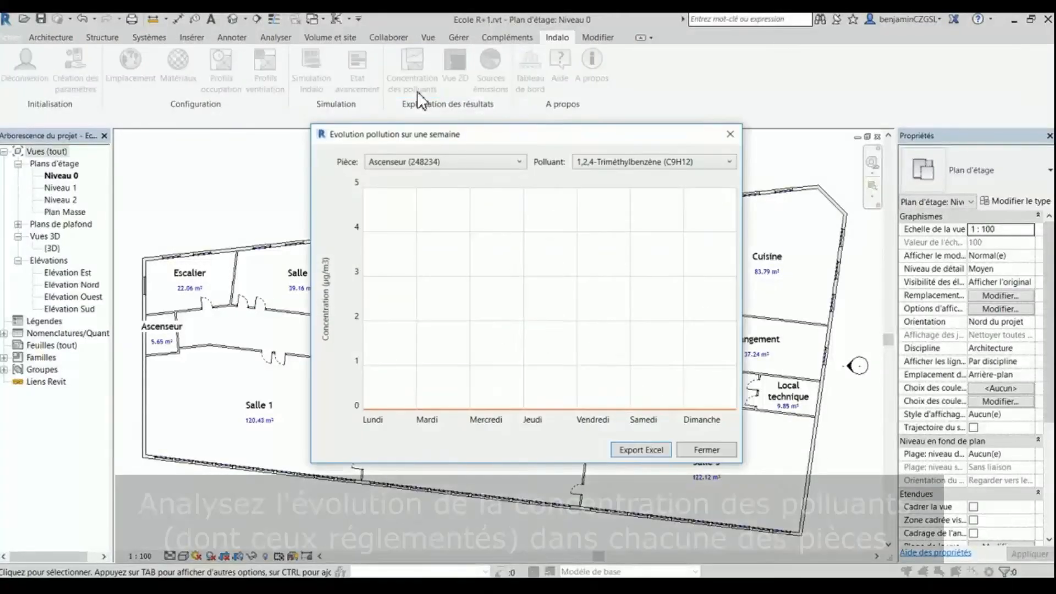
click(420, 159)
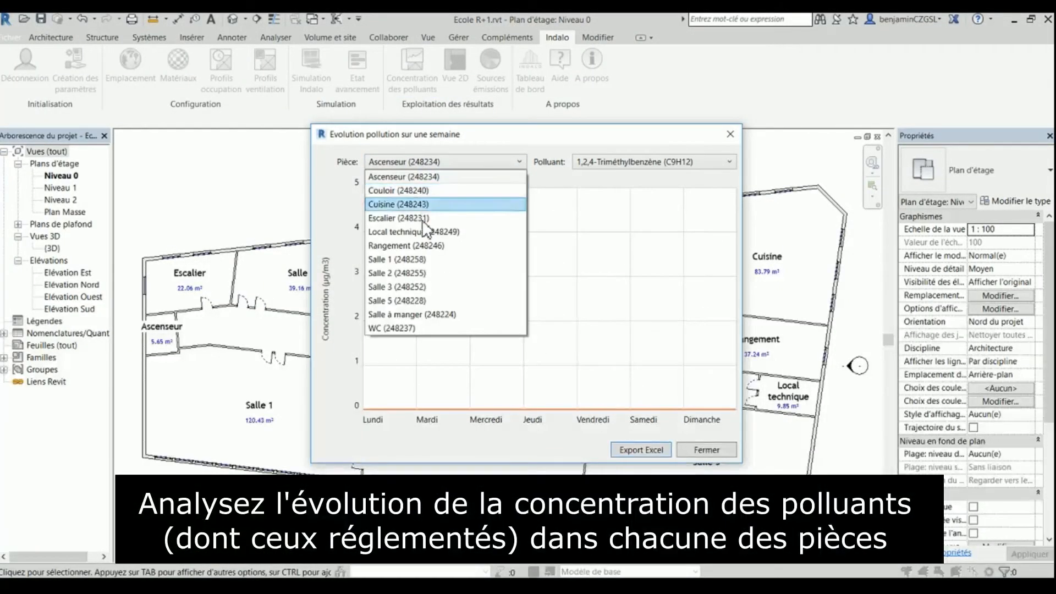
click(421, 258)
click(603, 160)
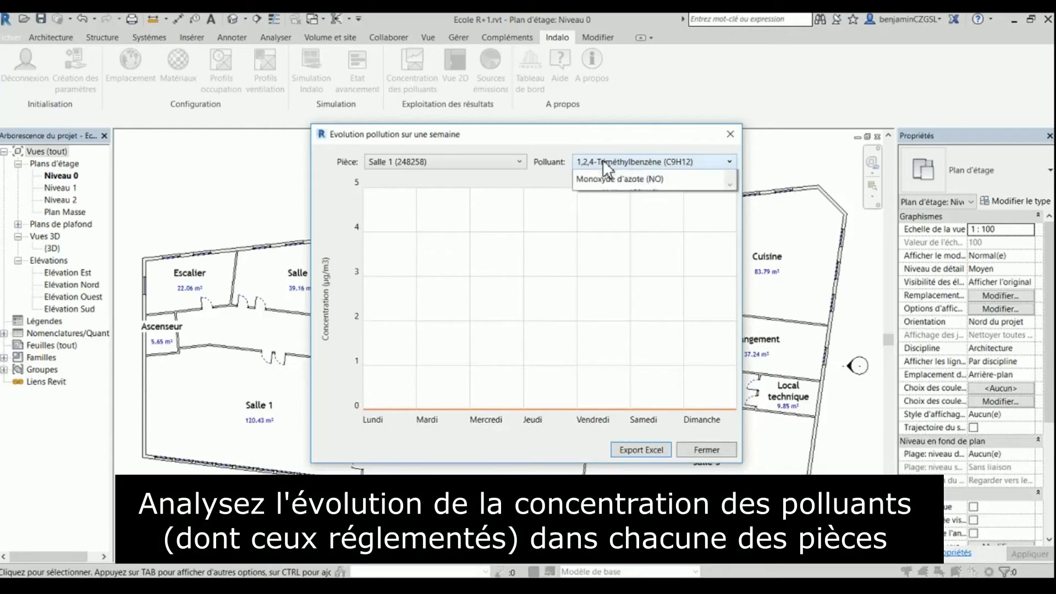
click(619, 328)
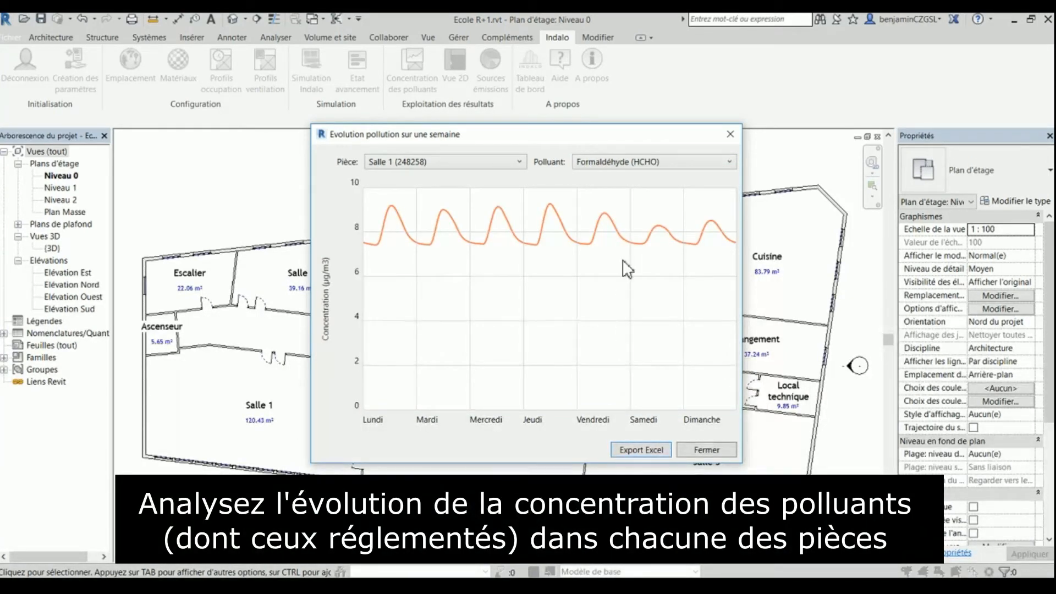
Display the week-long concentration graphs of PM25 and Dioxyde de carbone (CO2) for Salle 1
click(623, 163)
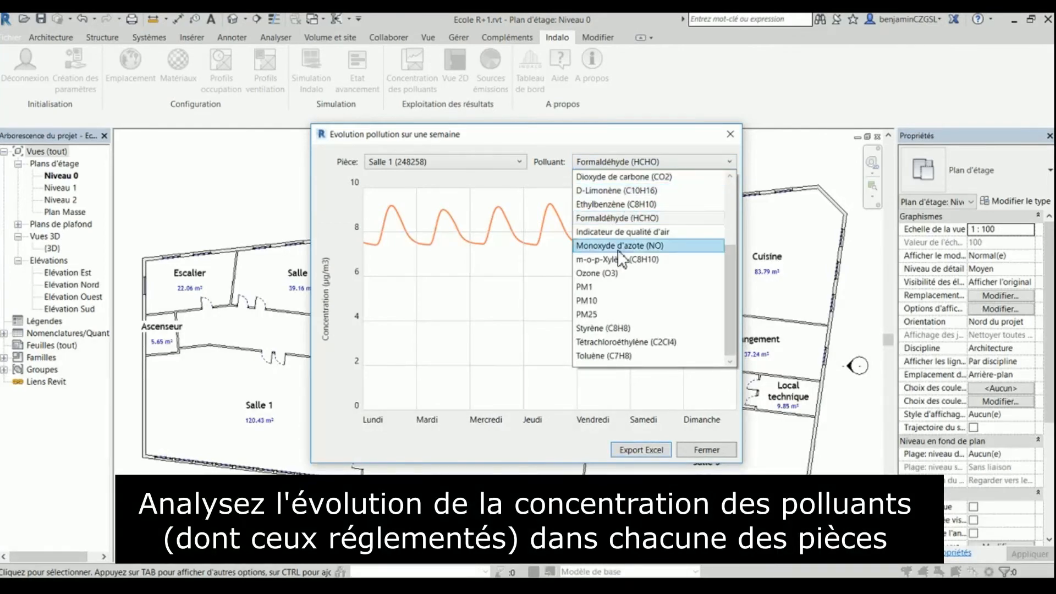
click(599, 314)
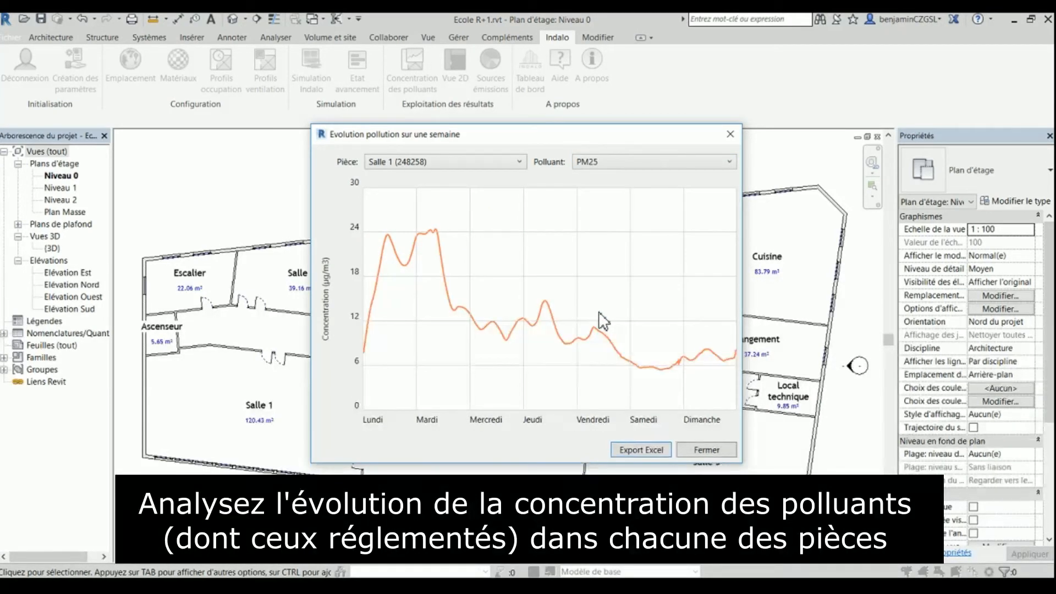
click(609, 163)
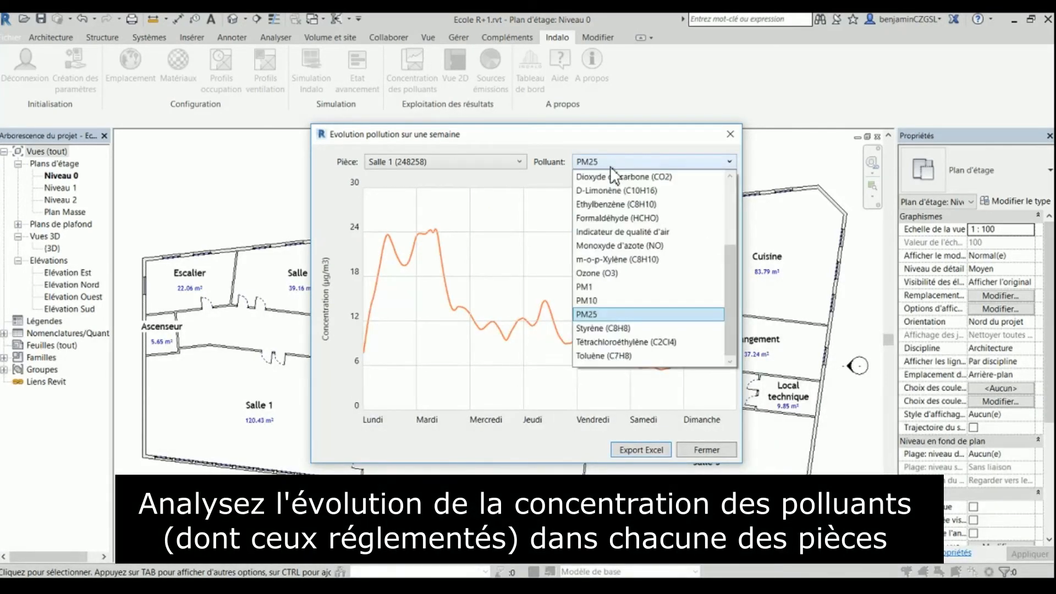
scroll(603, 239, up, 1)
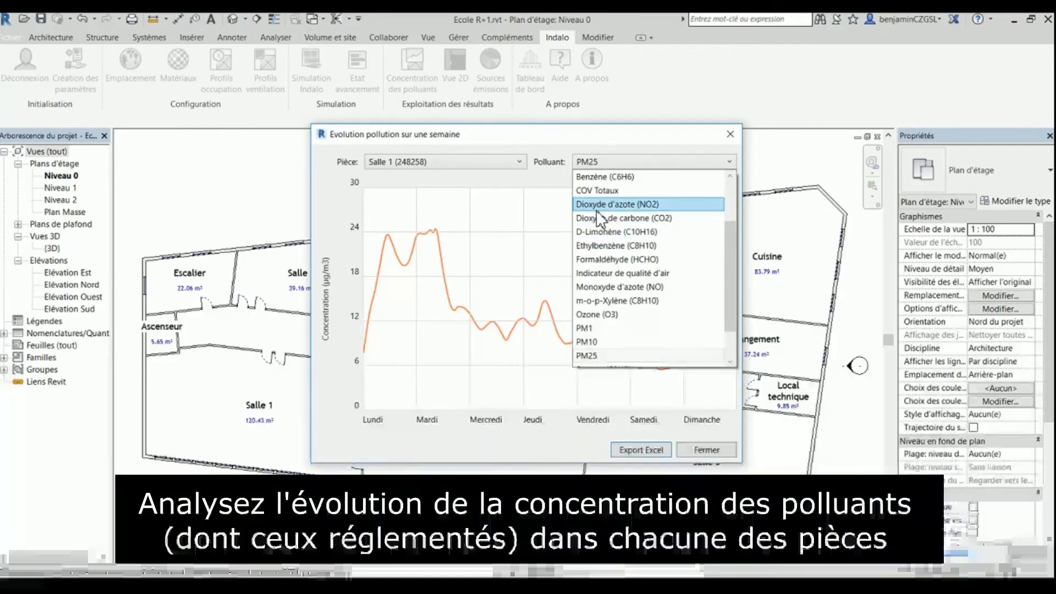
click(602, 218)
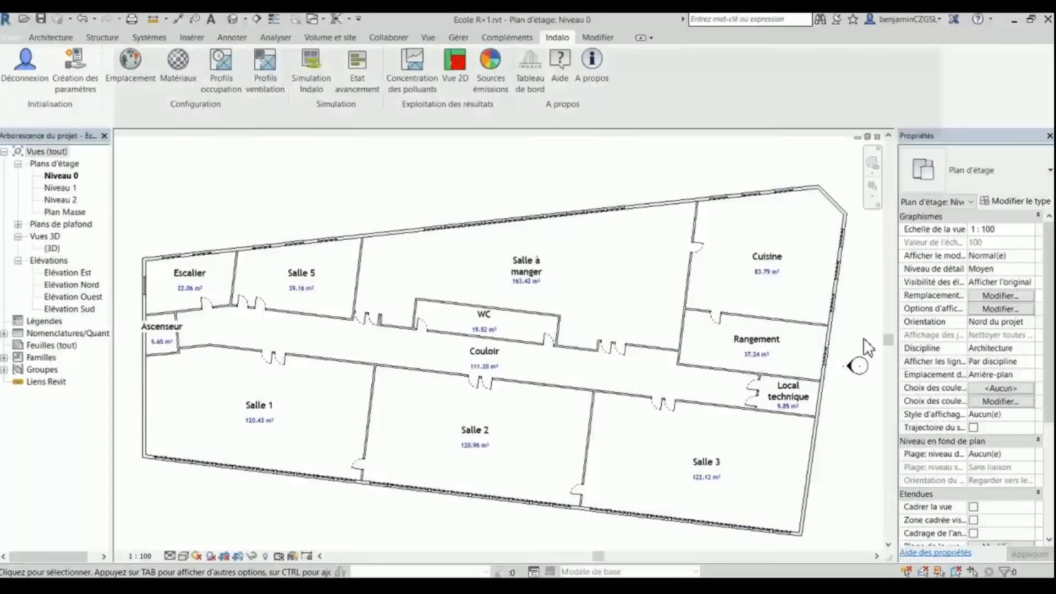
Apply the Formaldéhyde (HCHO) colour scheme of the Pièces category to the Niveau 0 floor plan
click(993, 387)
click(240, 213)
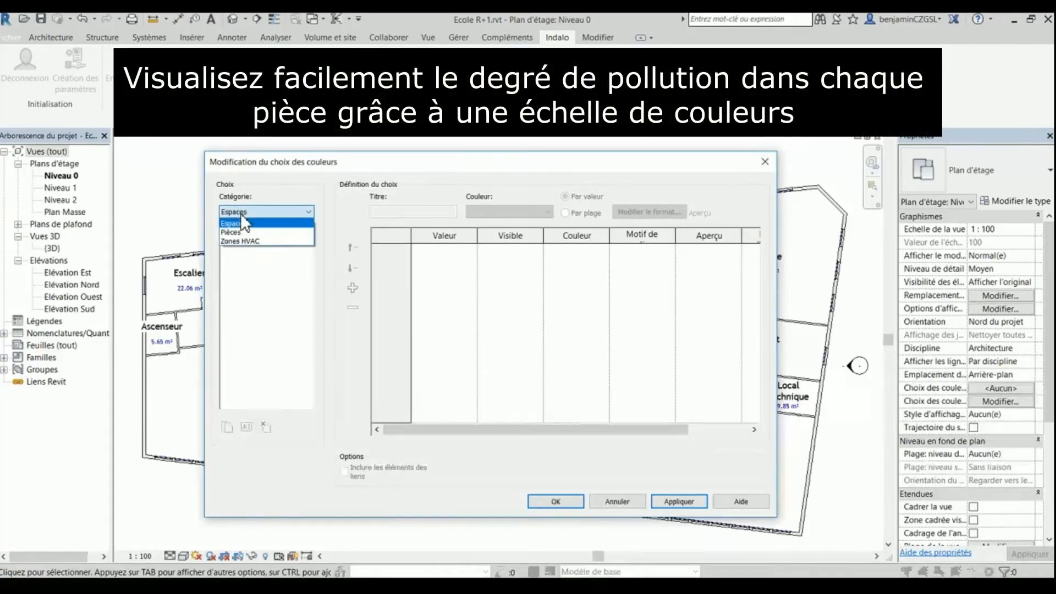
click(238, 229)
scroll(242, 242, down, 3)
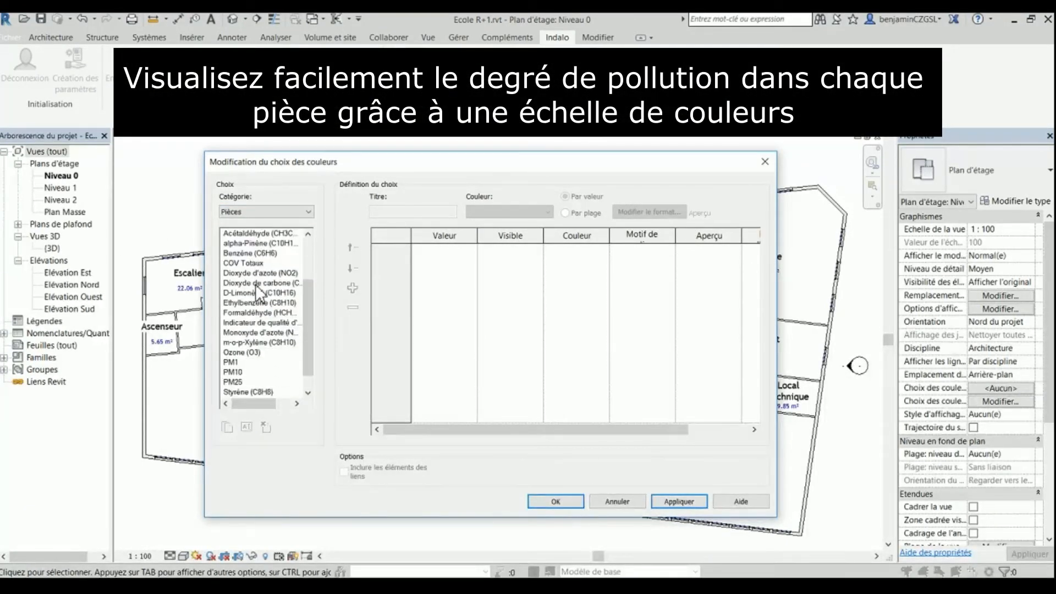
click(255, 291)
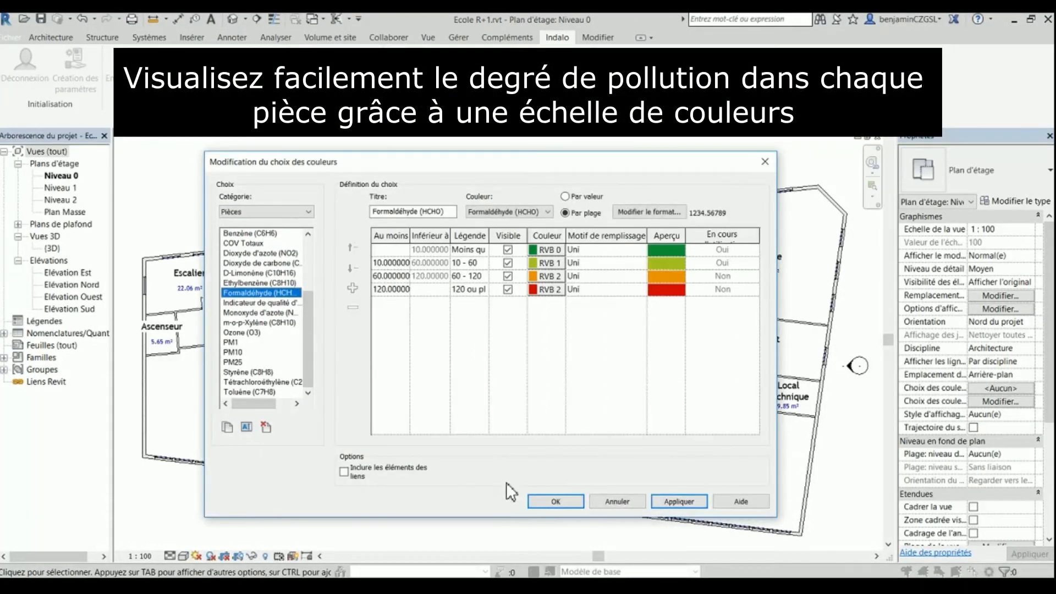
click(540, 500)
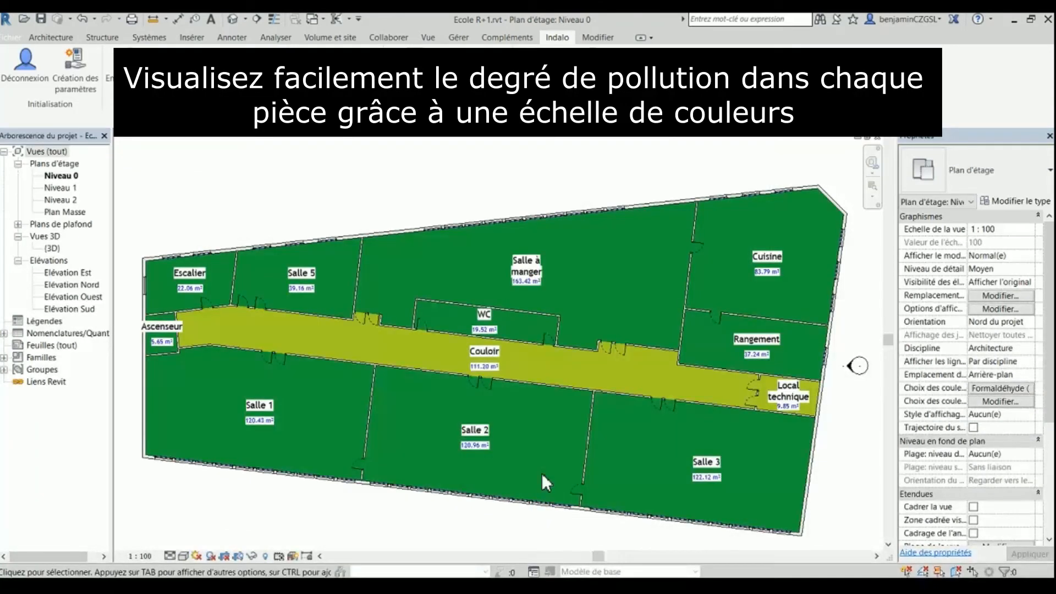
Switch the Niveau 0 floor plan's room colour scheme to PM25
click(972, 386)
click(233, 362)
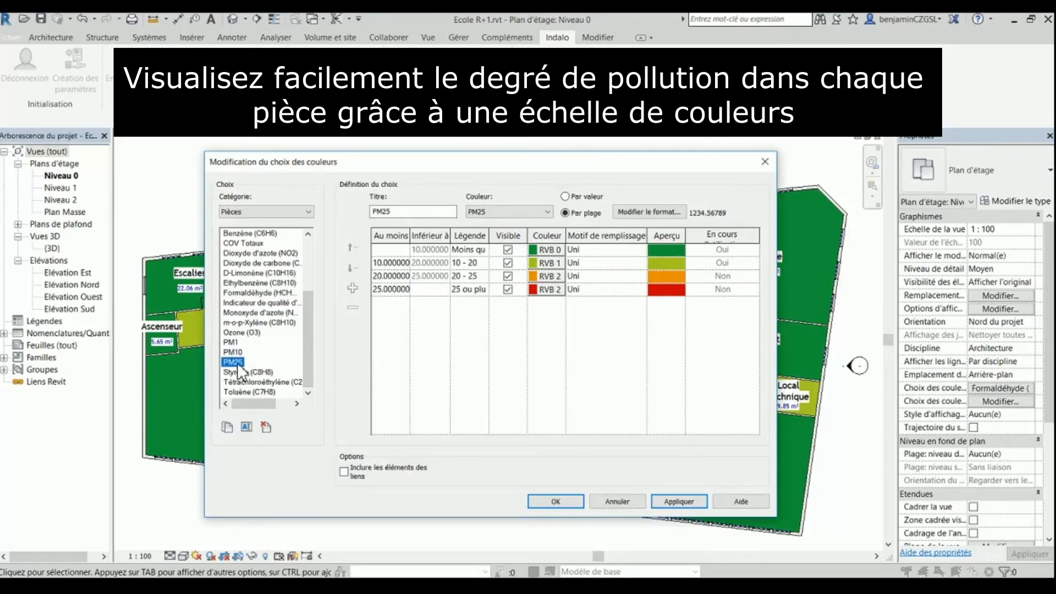
click(549, 500)
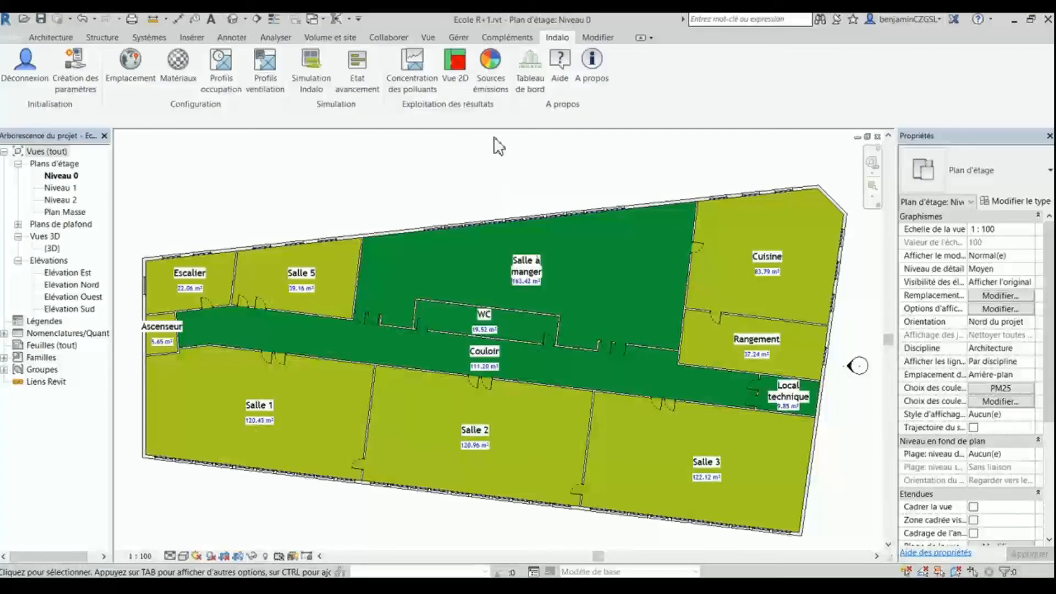
Examine the emission source charts by material for total_VOC and formaldehyde, and close the chart window
click(493, 85)
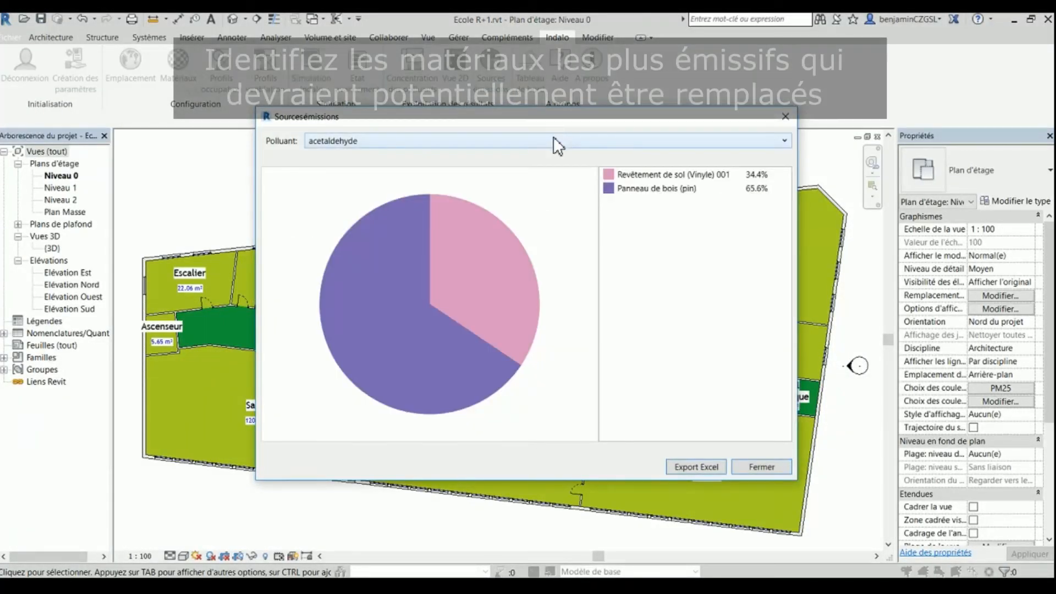
click(553, 138)
click(354, 224)
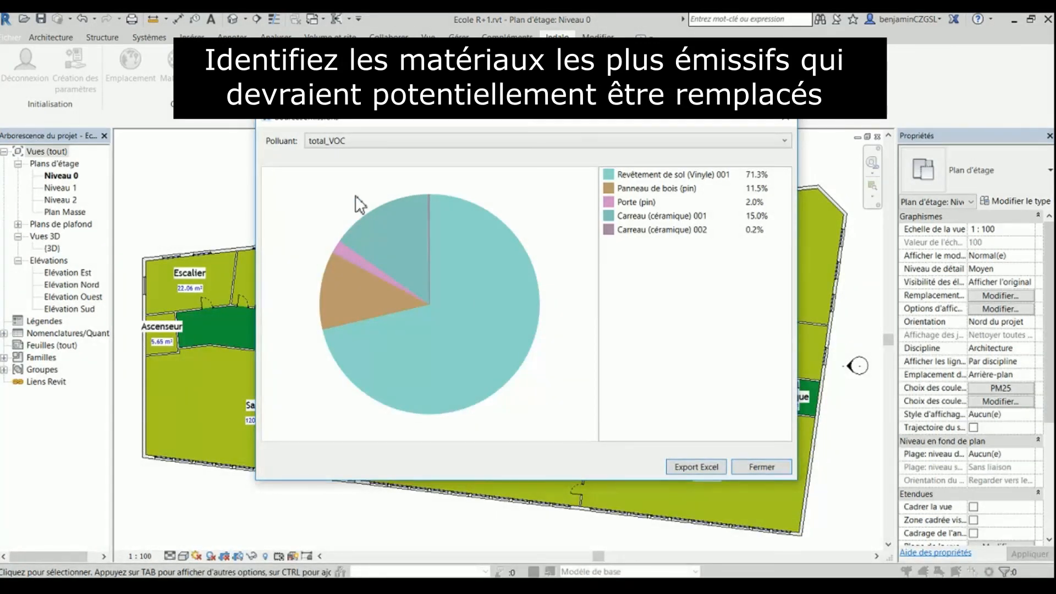
click(356, 141)
click(341, 198)
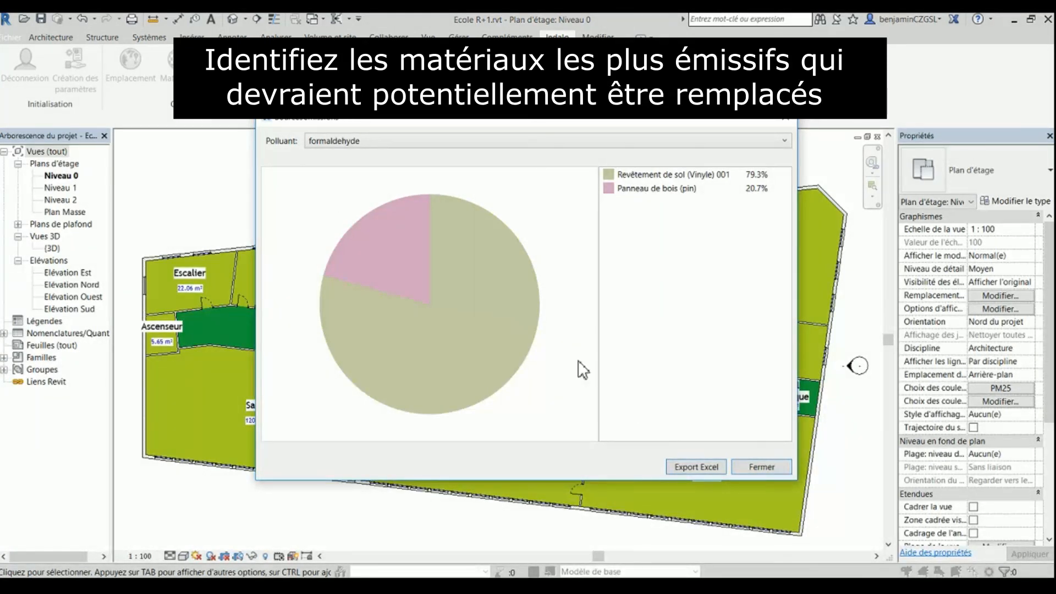
click(751, 467)
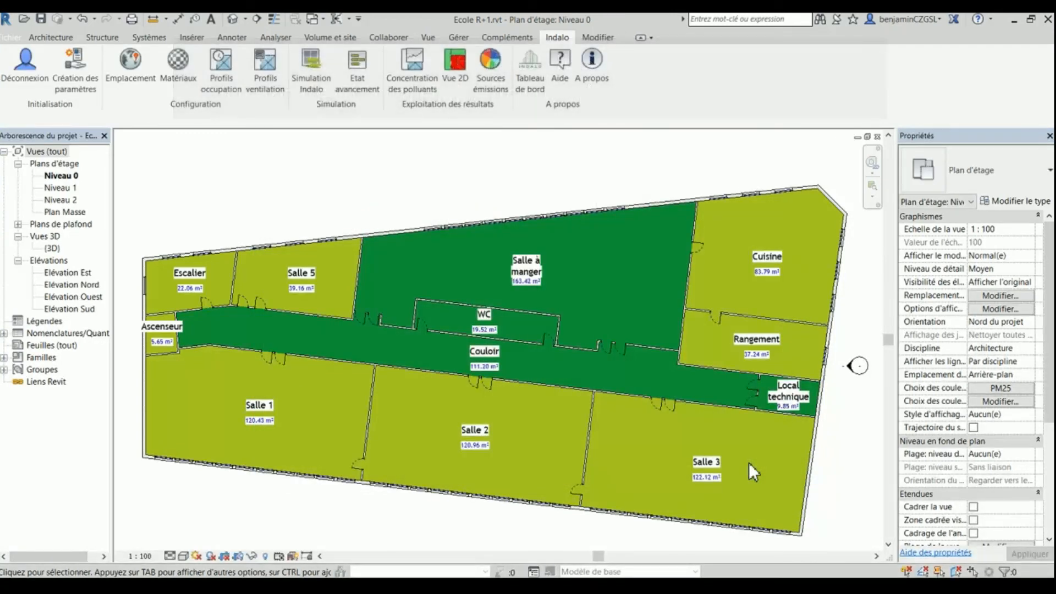
Export the emission sources results to Excel as Ecole R+1 - Sources émissions.xlsx in the Téléchargements folder
click(488, 69)
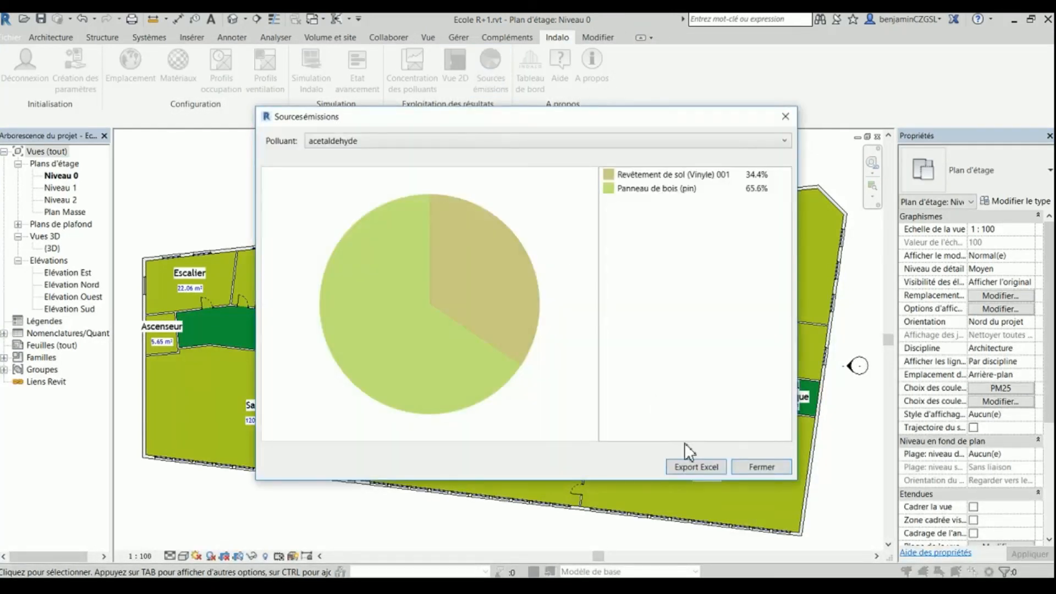
click(694, 467)
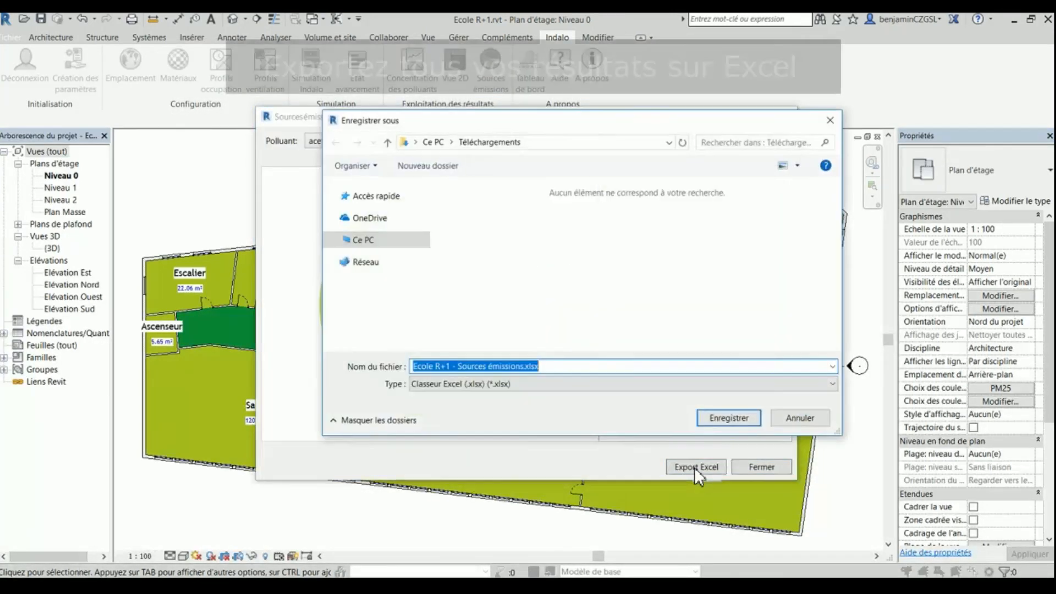
click(727, 414)
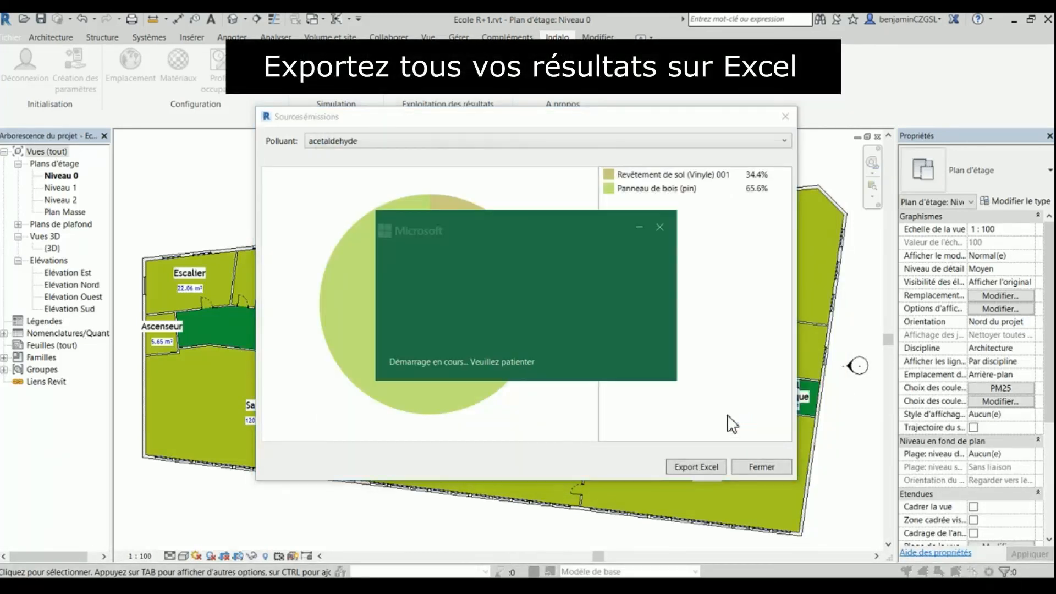